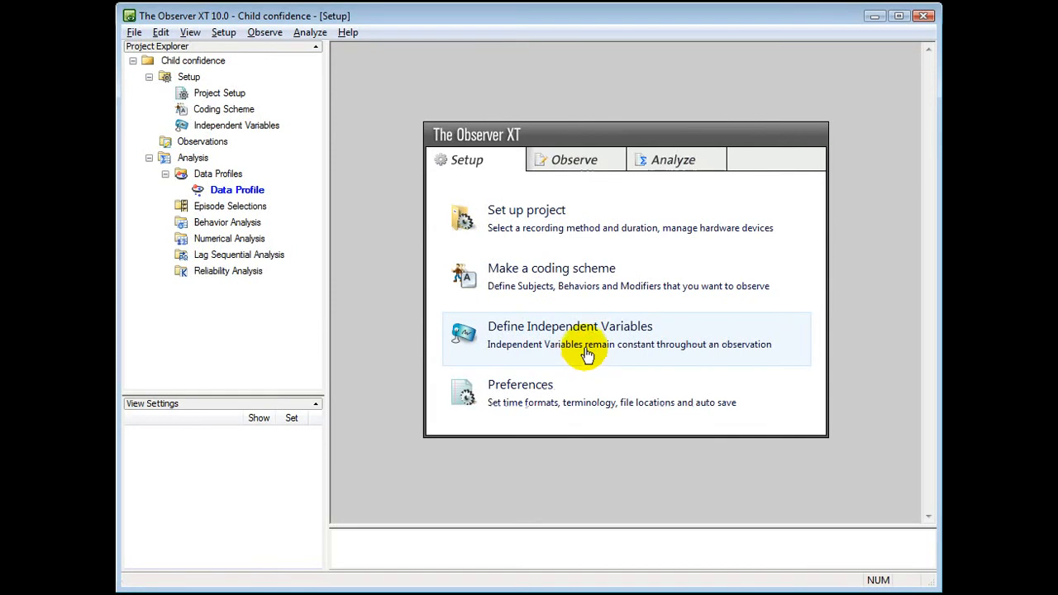
# In the project setup, inspect the Sony DV Device's video settings for Live Observation and restore Offline Observation as the source.
pyautogui.click(524, 220)
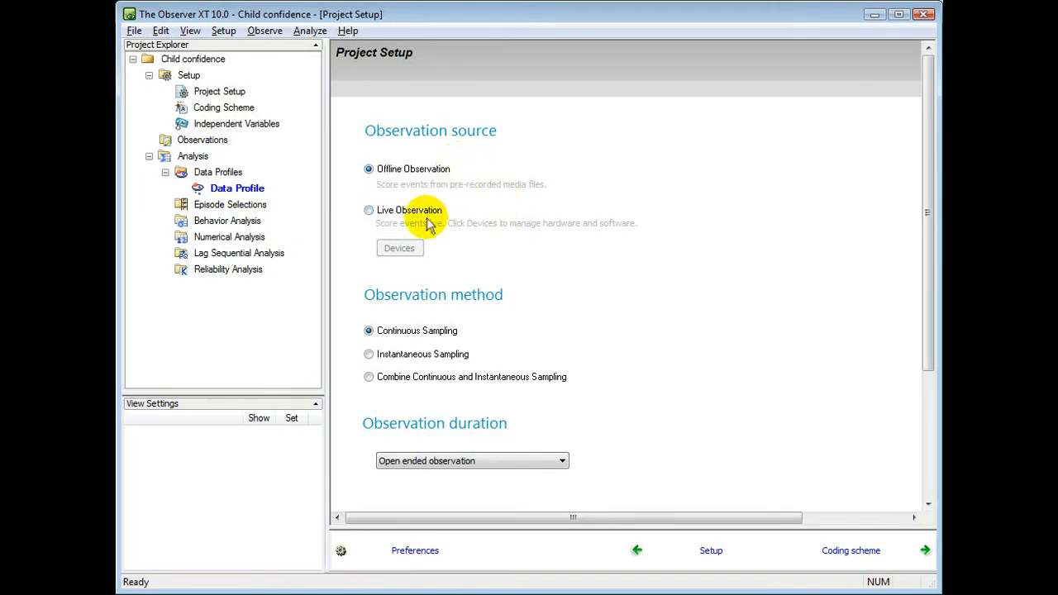
pyautogui.click(369, 214)
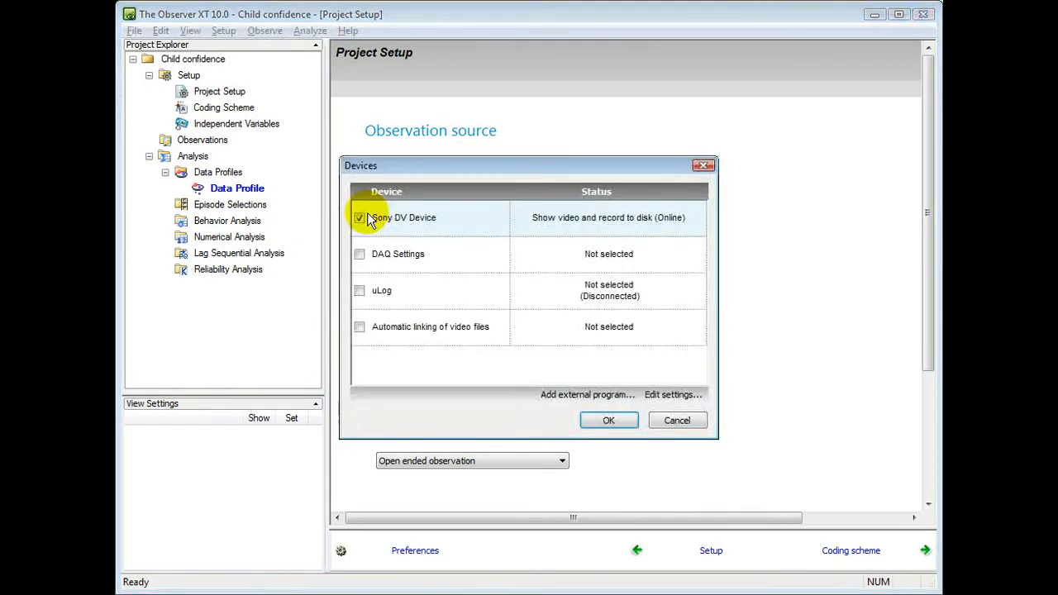
pyautogui.doubleClick(411, 222)
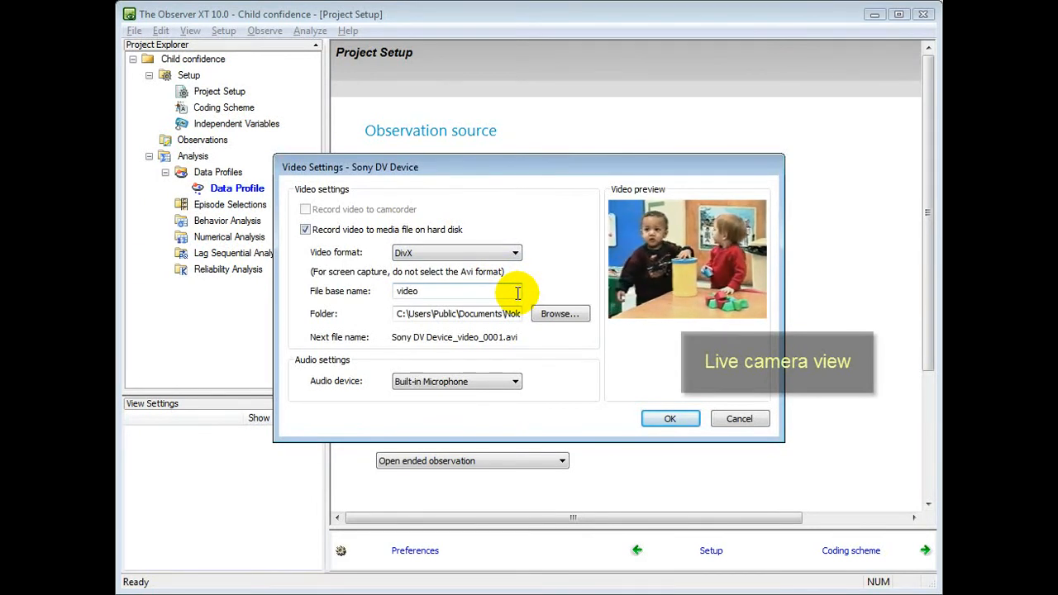
pyautogui.click(670, 420)
pyautogui.click(670, 421)
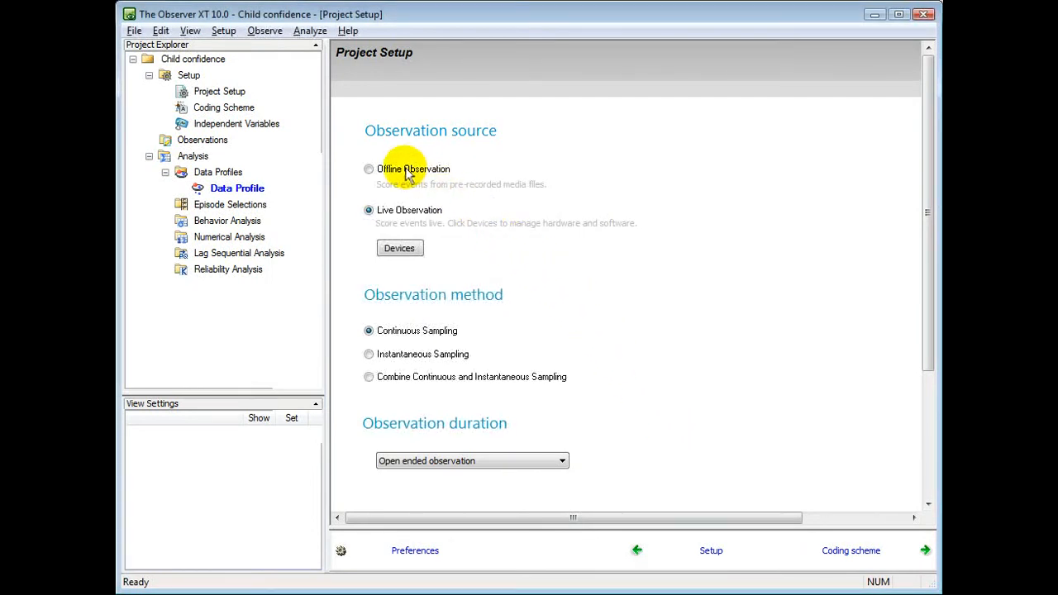
pyautogui.click(370, 170)
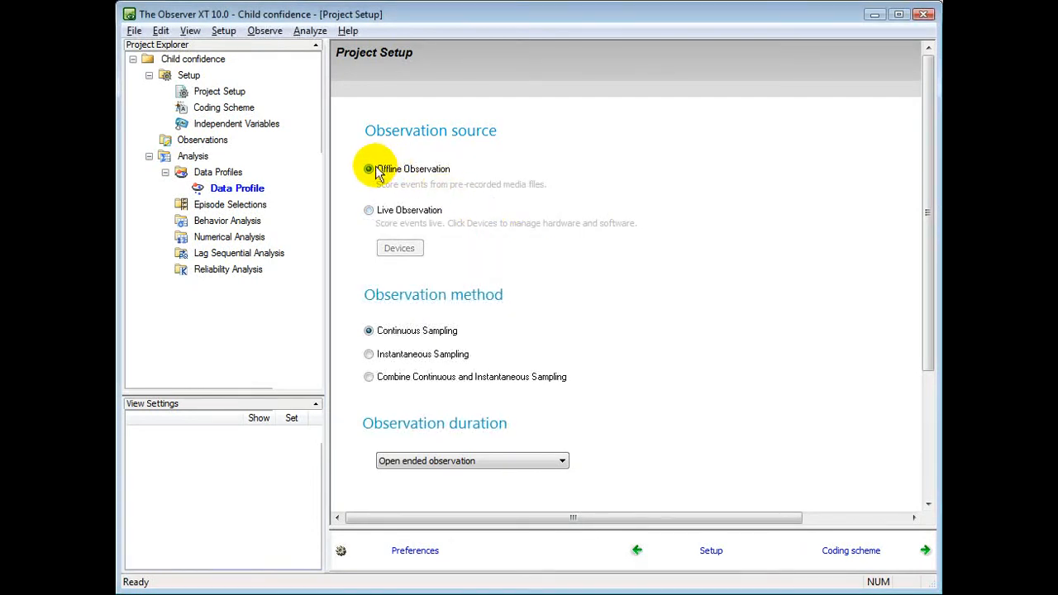
# Add two subjects named Child 1 and Child 2 to the coding scheme.
pyautogui.click(811, 552)
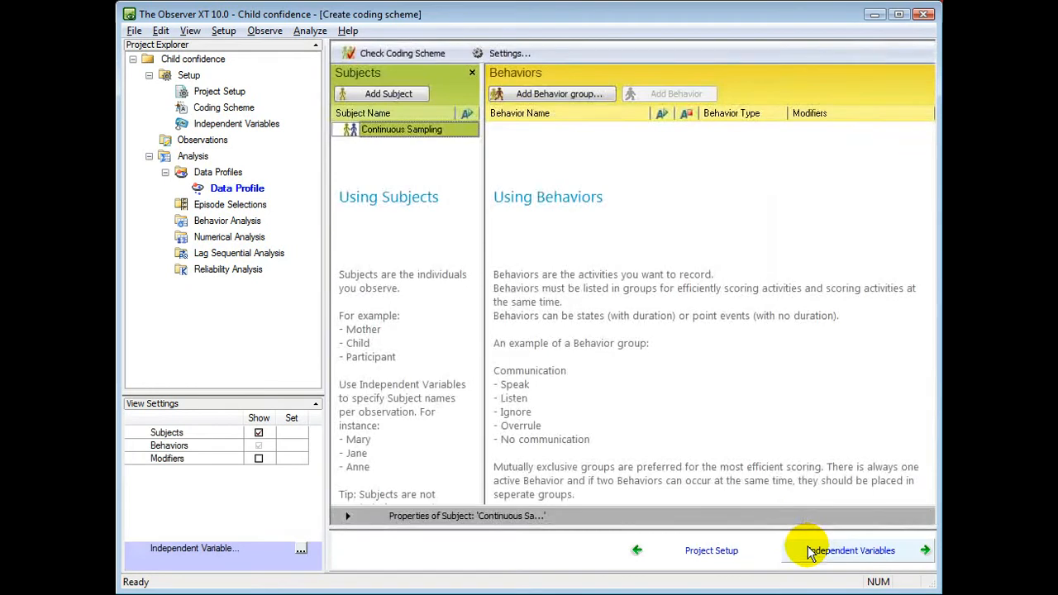
pyautogui.click(406, 95)
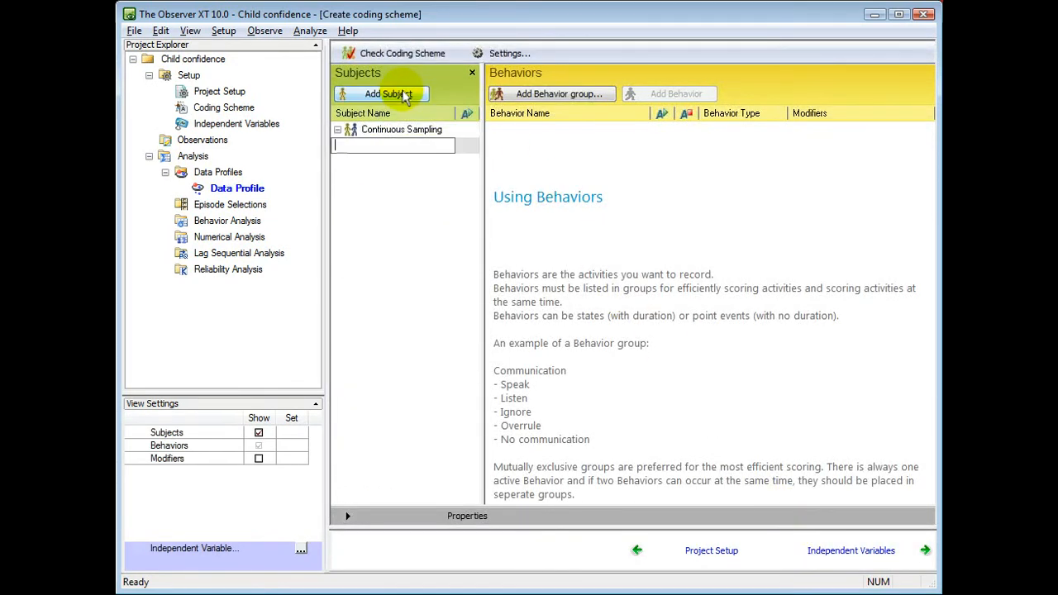
pyautogui.write('Child 1')
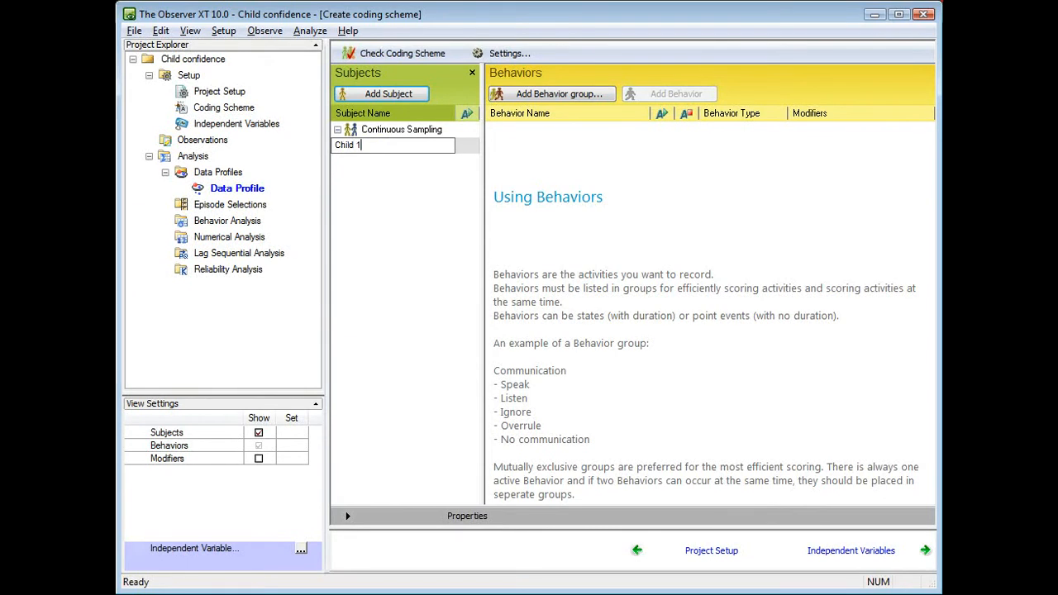
pyautogui.press('Return')
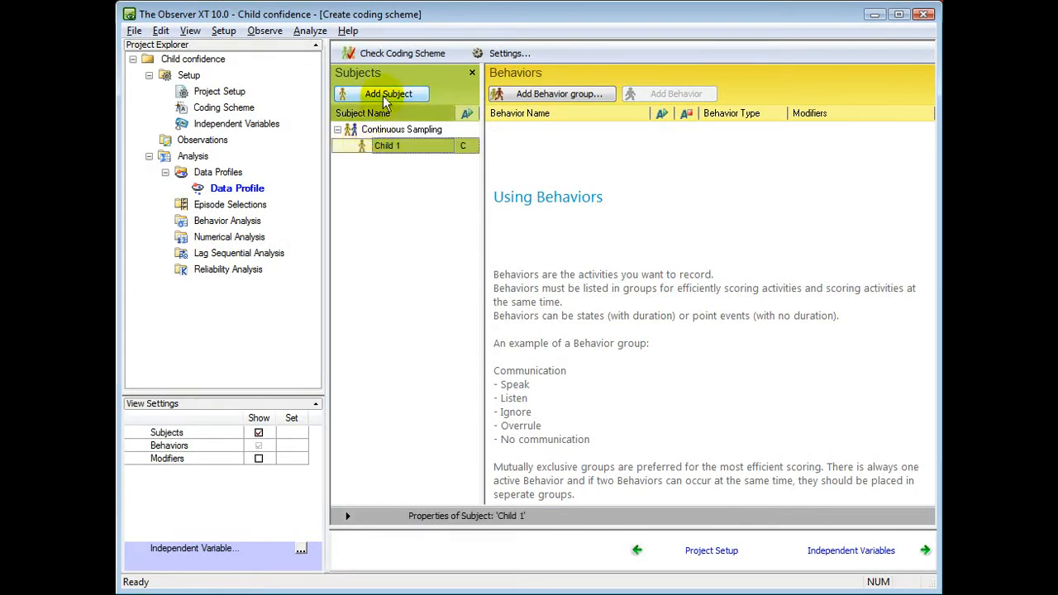
pyautogui.click(385, 96)
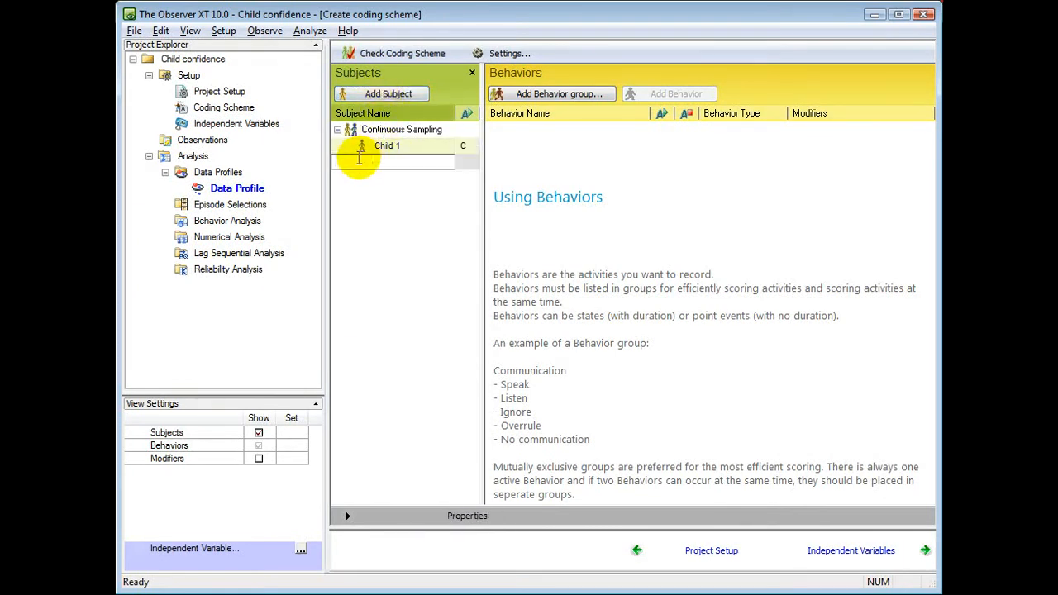
pyautogui.write('Child 2')
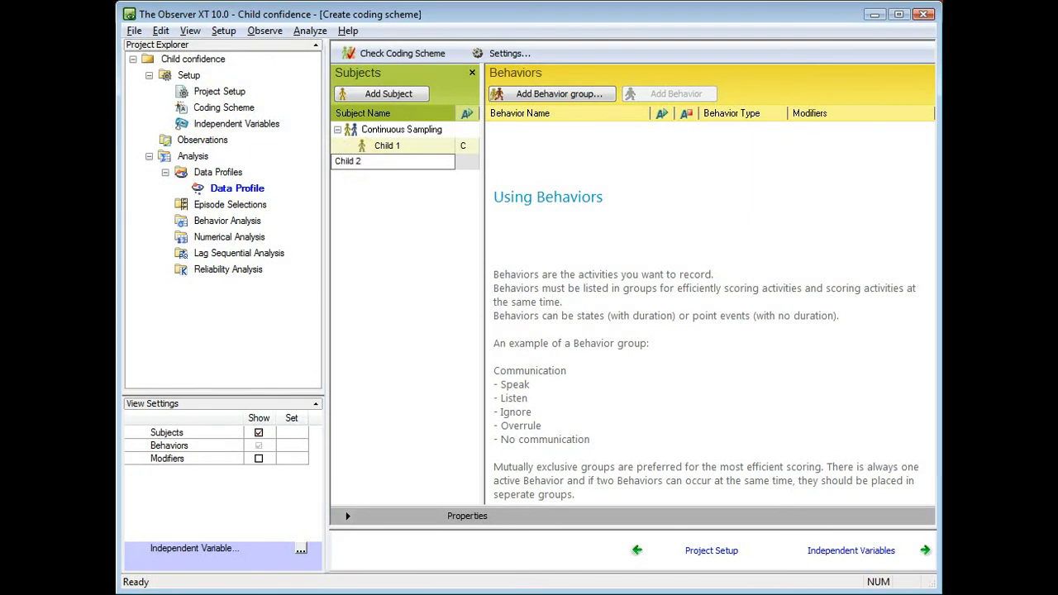
pyautogui.press('Return')
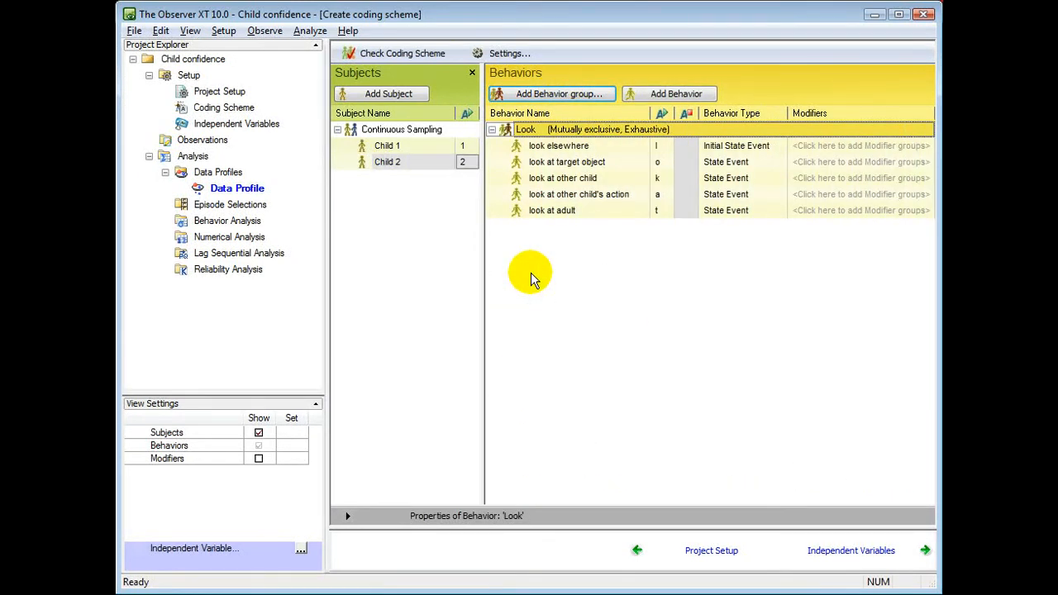
# Start a mutually exclusive Behavior group named Handle with "no action" as its initial state behavior.
pyautogui.click(561, 96)
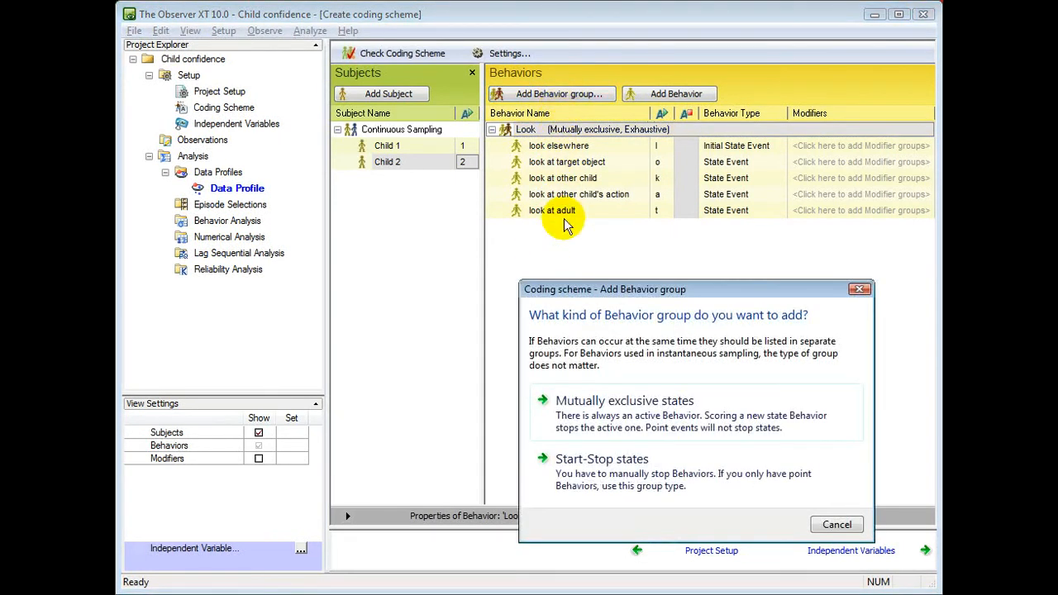
pyautogui.click(605, 426)
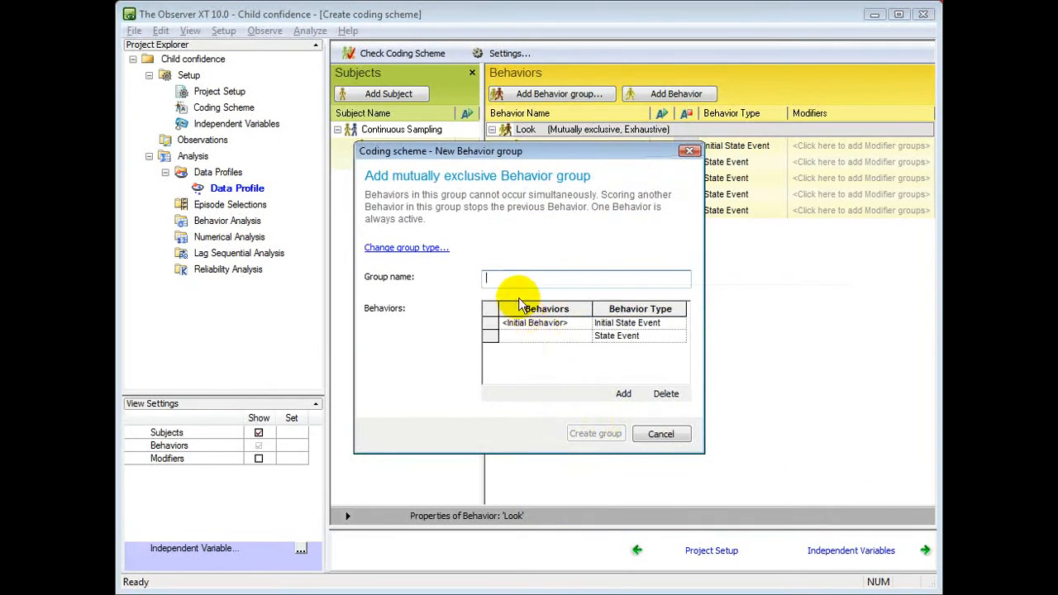
pyautogui.write('Handle')
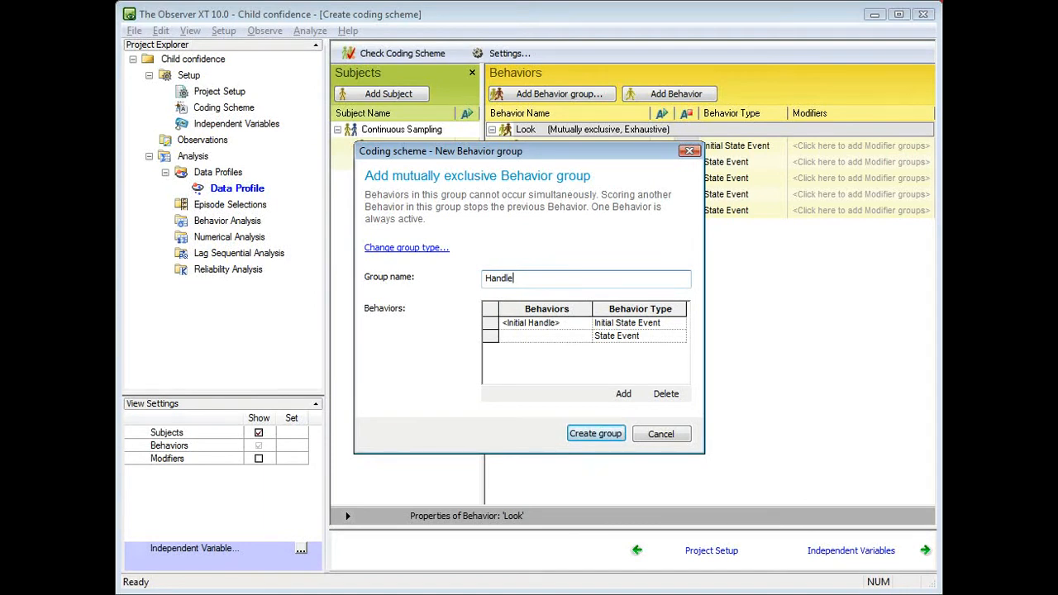
pyautogui.click(489, 322)
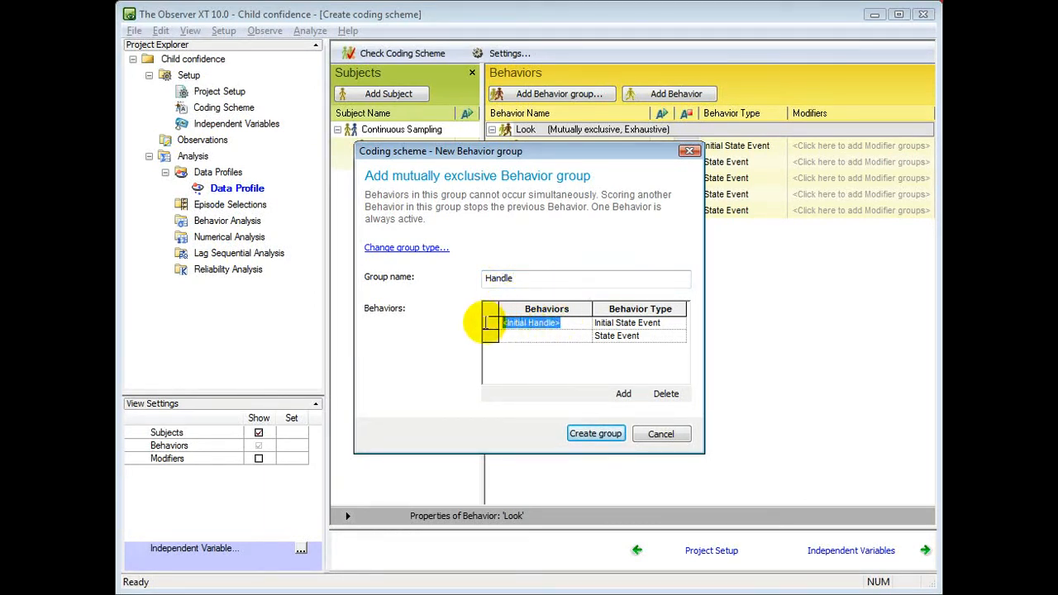
pyautogui.write('no')
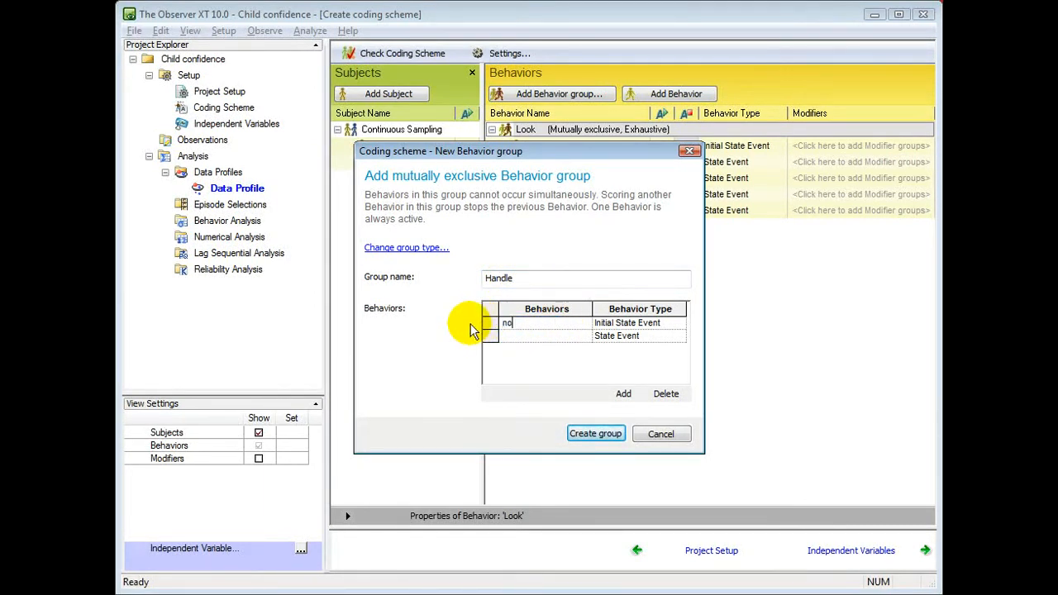
pyautogui.write(' action')
# Add the state behaviors "reach for object" and "handle object" to the Handle group and create the group.
pyautogui.click(623, 394)
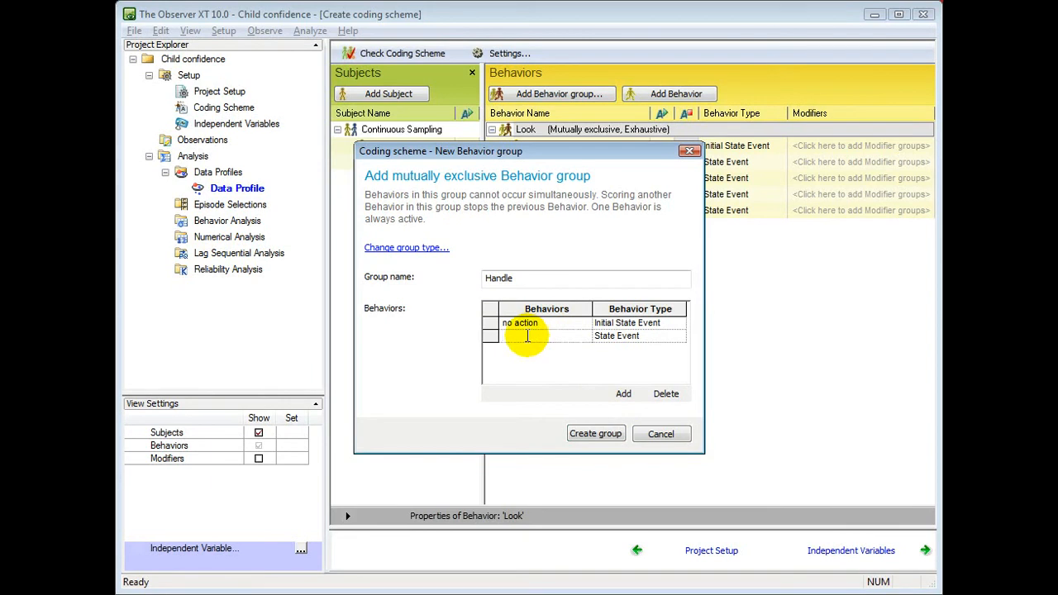
pyautogui.write('reach for object')
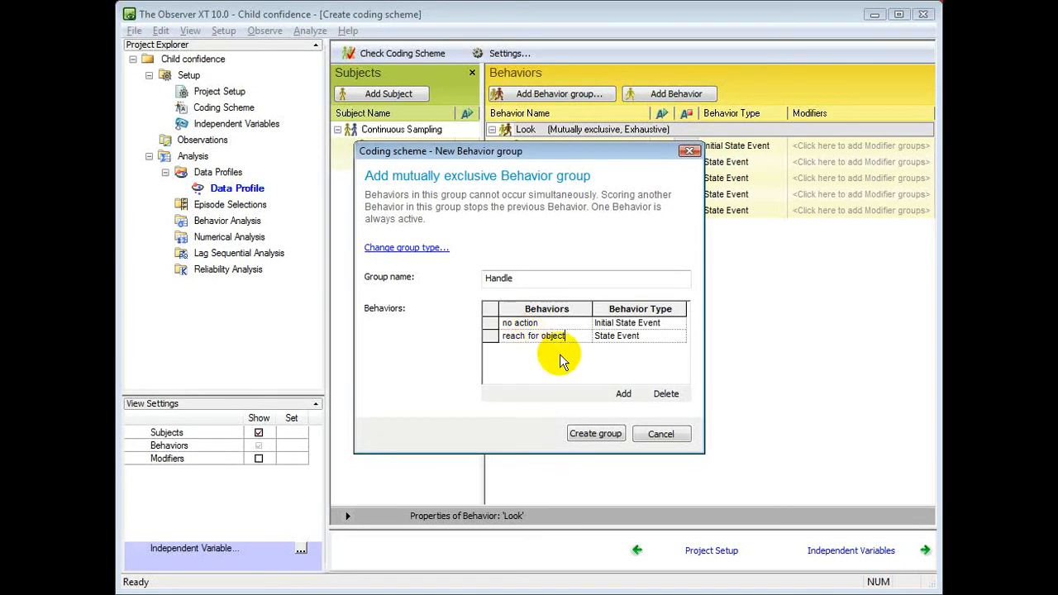
pyautogui.click(626, 395)
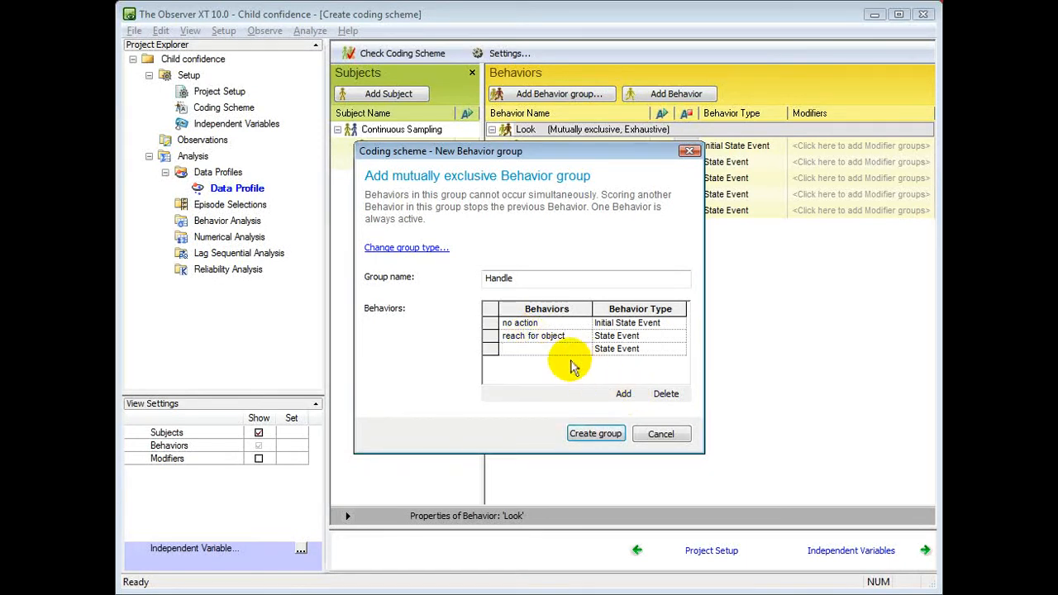
pyautogui.write('ha')
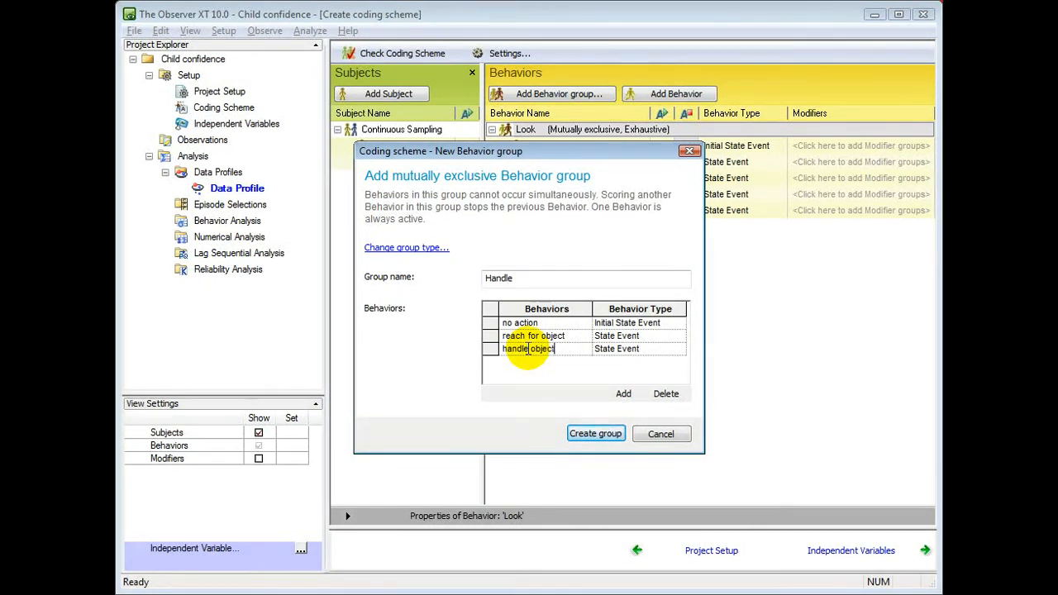
pyautogui.write('ndle object')
pyautogui.click(597, 436)
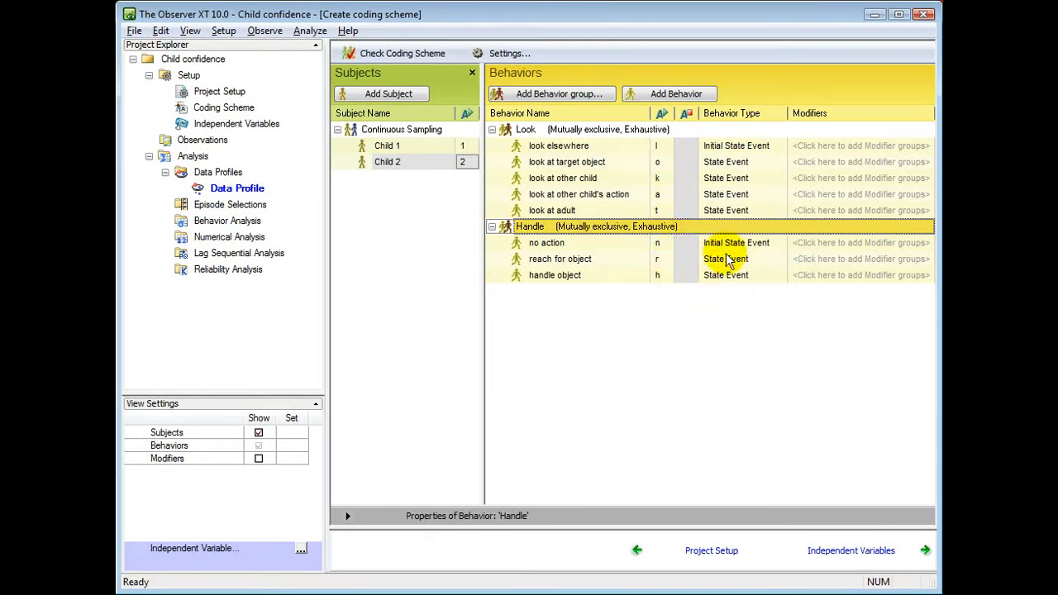
# Review the behavior type options for "look at adult" and the modifier selection for "handle object" without changing either.
pyautogui.click(755, 211)
pyautogui.click(756, 211)
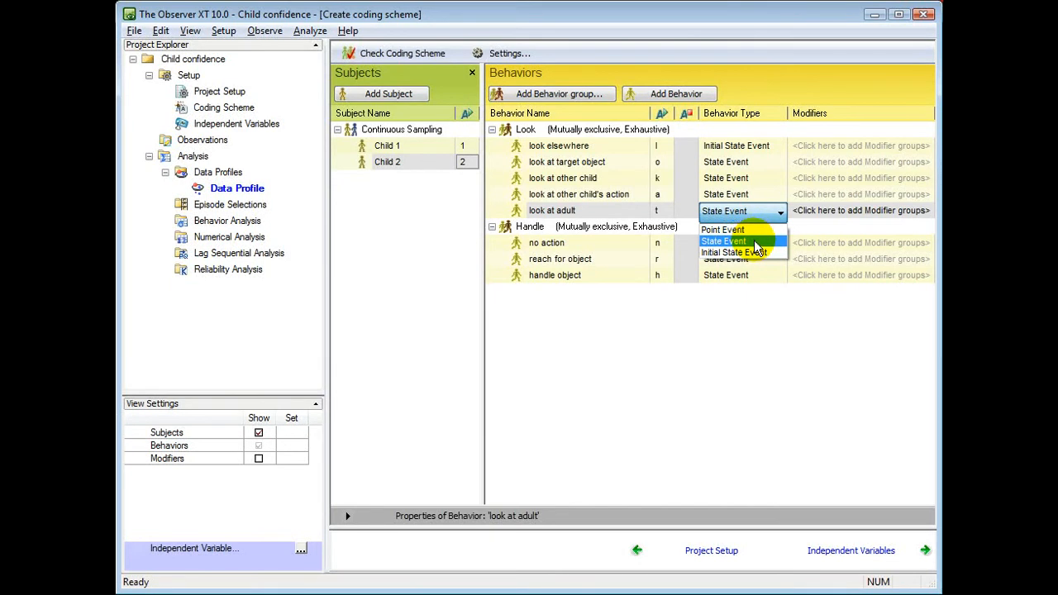
pyautogui.click(755, 242)
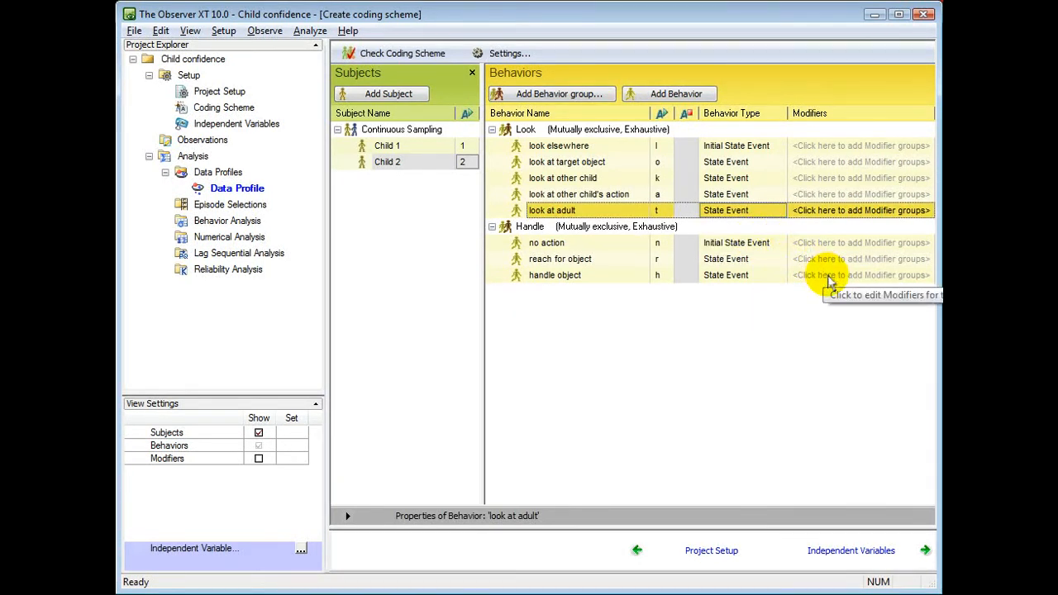
pyautogui.click(830, 275)
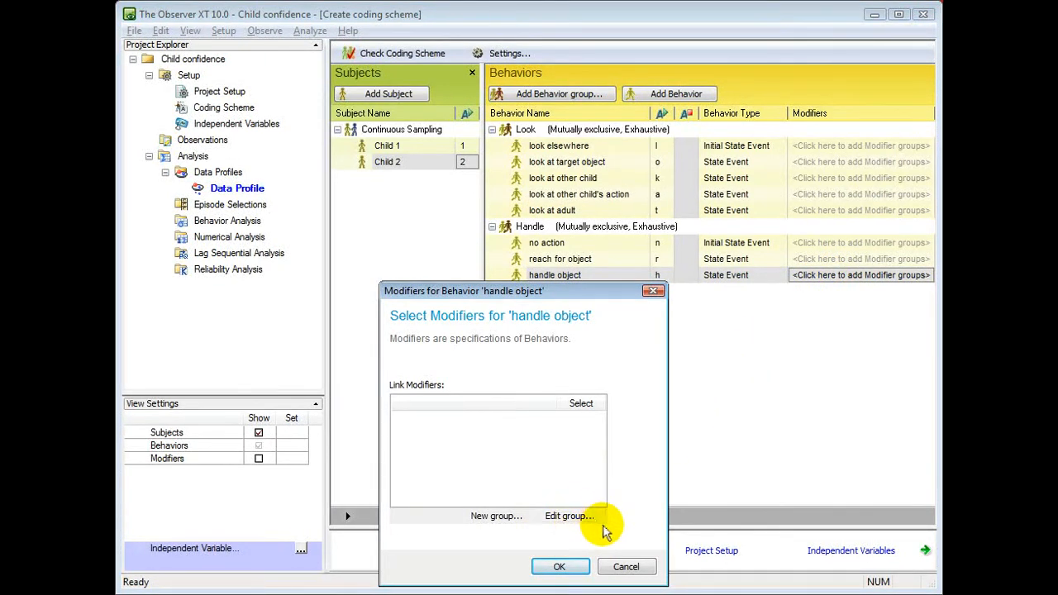
pyautogui.click(632, 568)
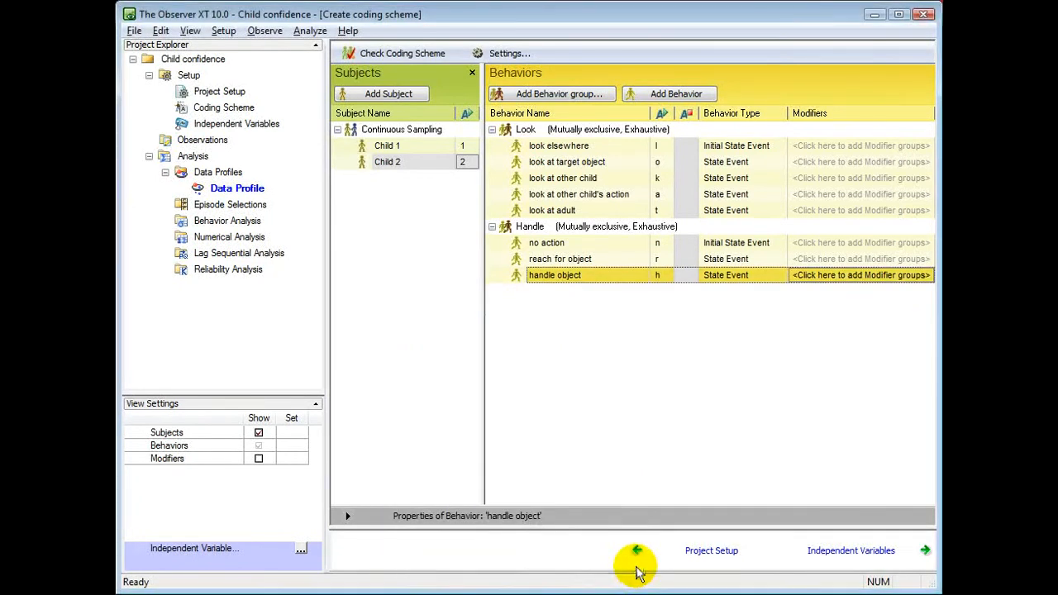
# Add a user-defined independent variable labelled "Parent present".
pyautogui.click(818, 553)
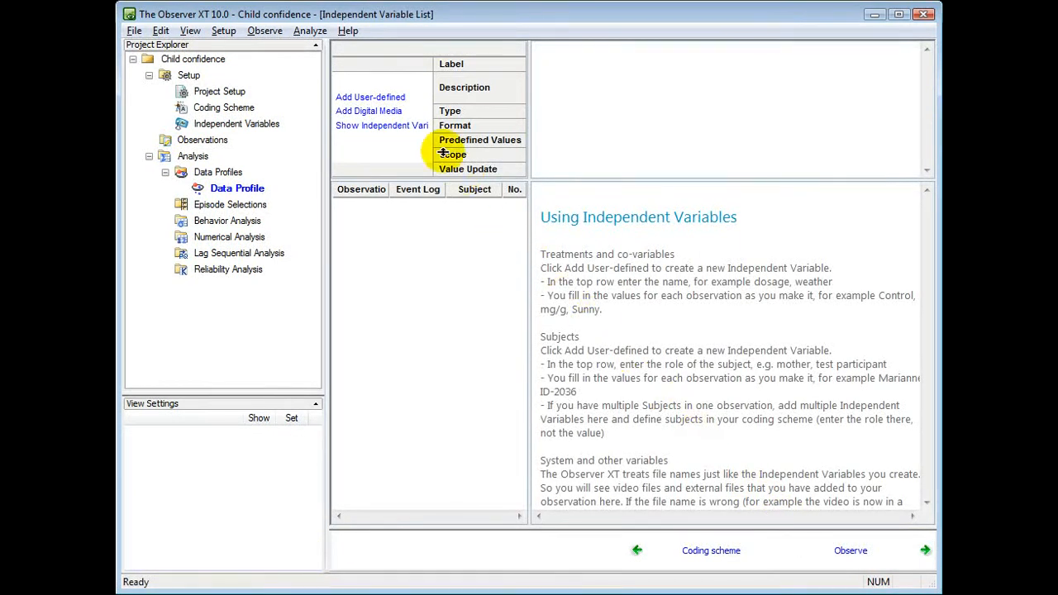
pyautogui.click(391, 101)
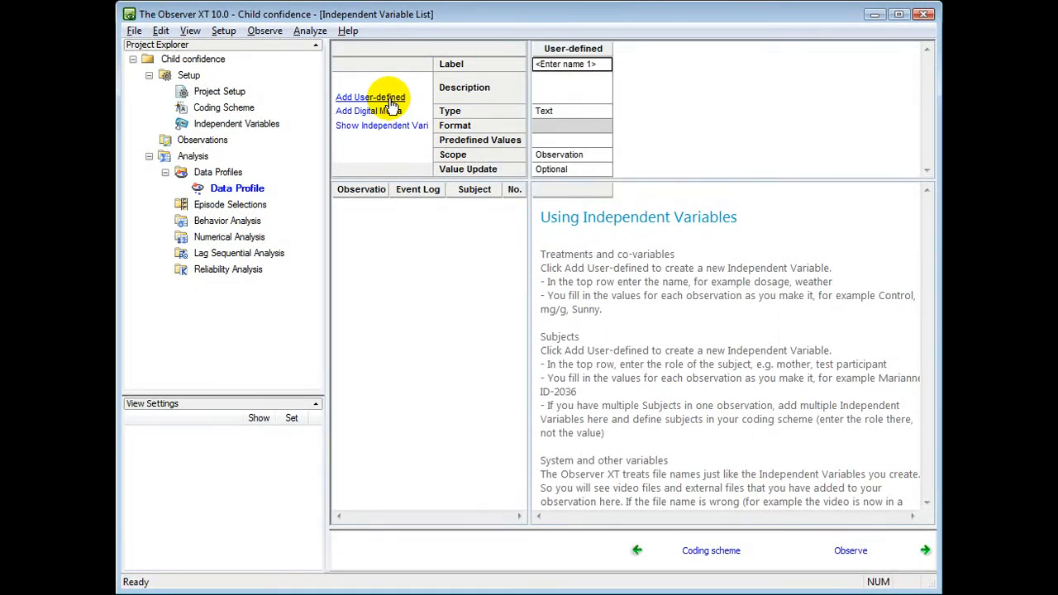
pyautogui.click(572, 65)
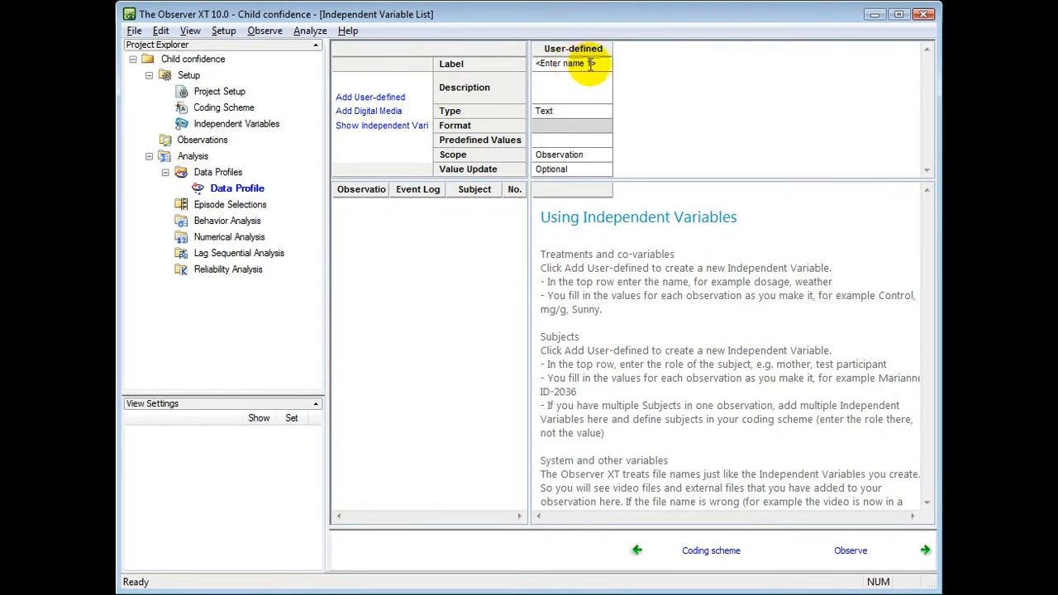
pyautogui.moveTo(591, 66); pyautogui.dragTo(532, 64)
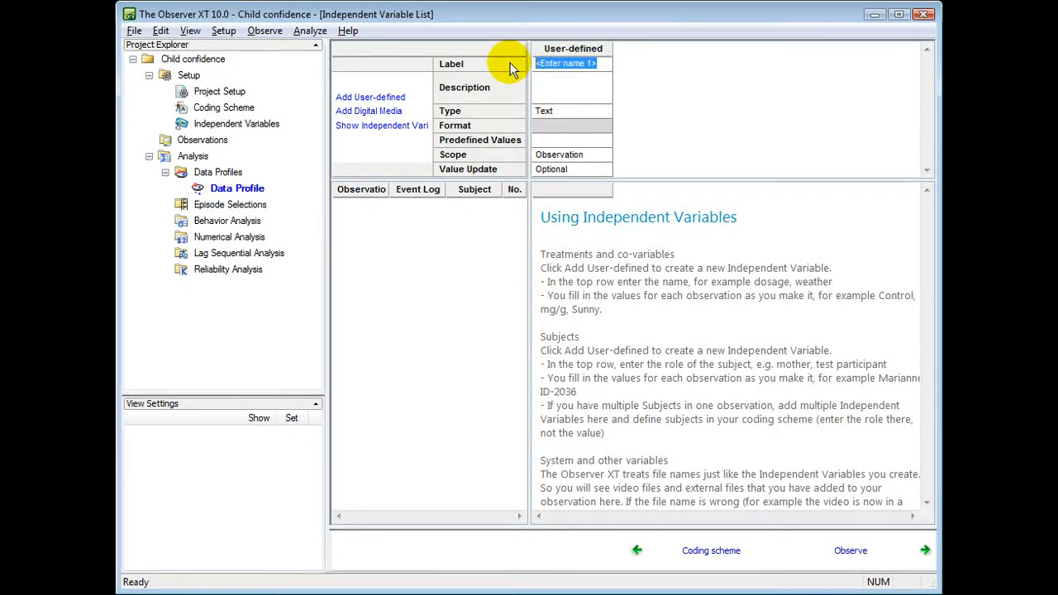
pyautogui.write('Parent pre')
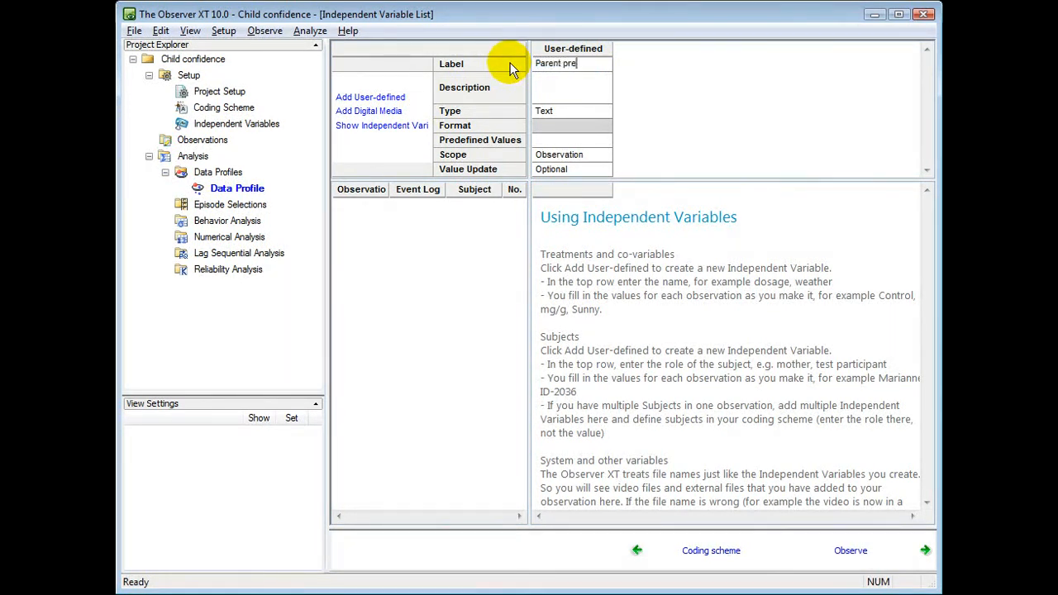
pyautogui.write('sent')
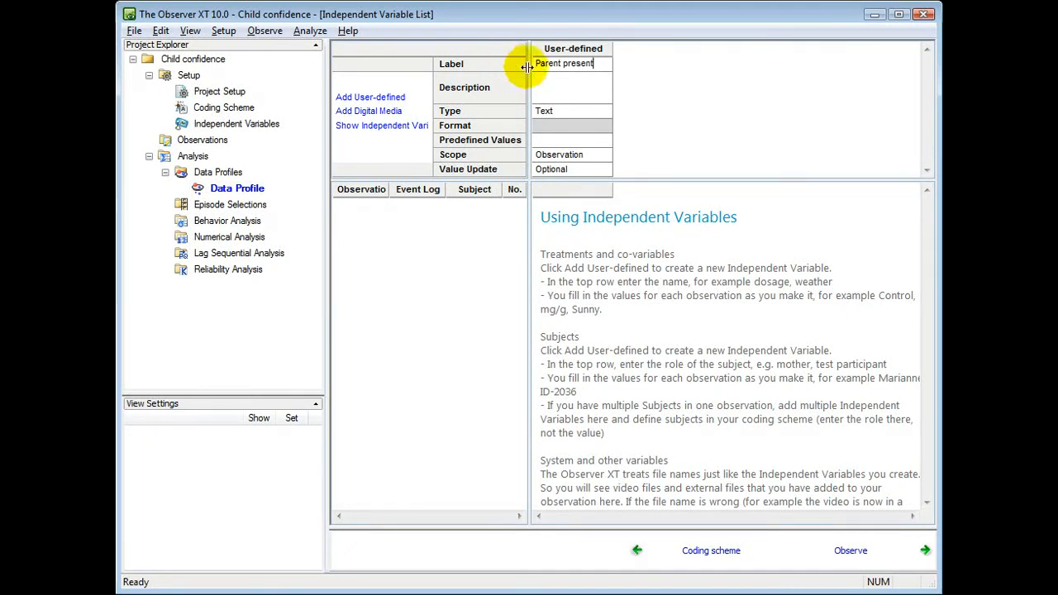
# Describe the Parent present variable as "adult in the room is the child's parent" and set its type to Logical.
pyautogui.click(552, 87)
pyautogui.write("adult in the room is the child's parent")
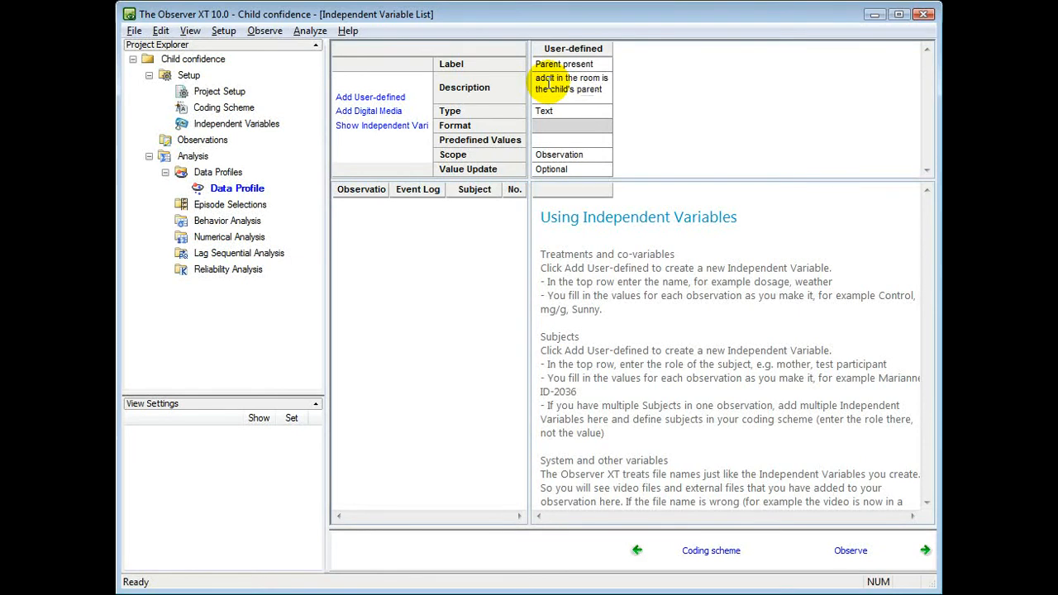
pyautogui.click(602, 112)
pyautogui.click(605, 115)
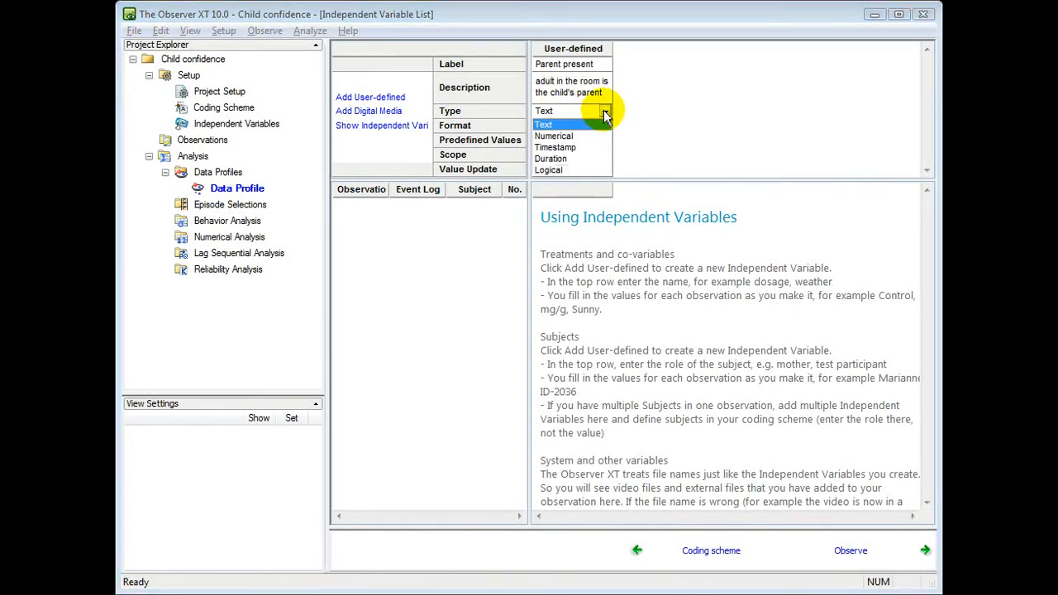
pyautogui.click(558, 169)
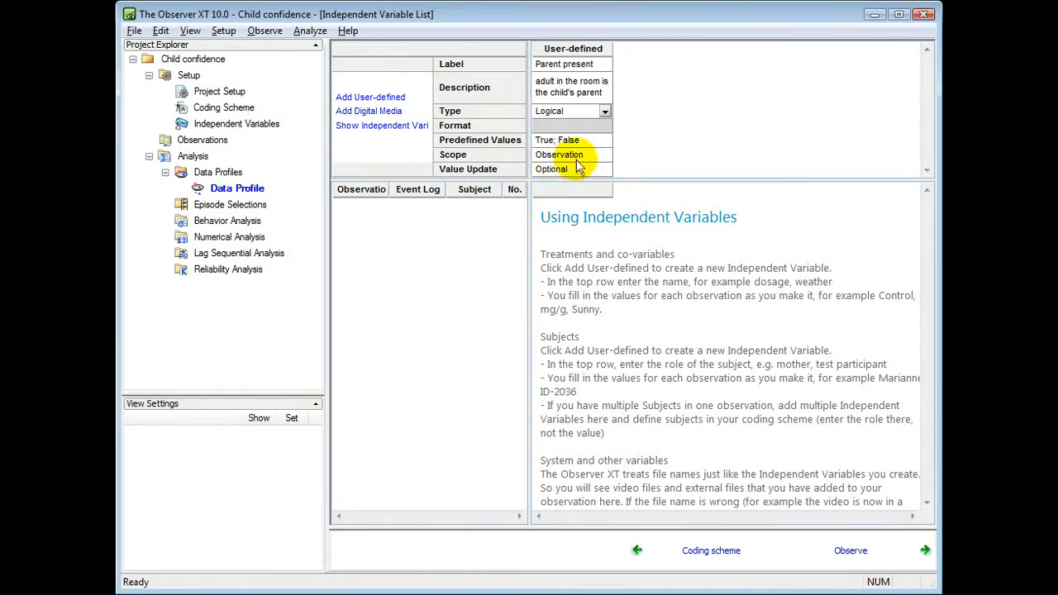
# Predefine the Parent present variable's logical values as "Yes" for true and "No" for false.
pyautogui.click(607, 142)
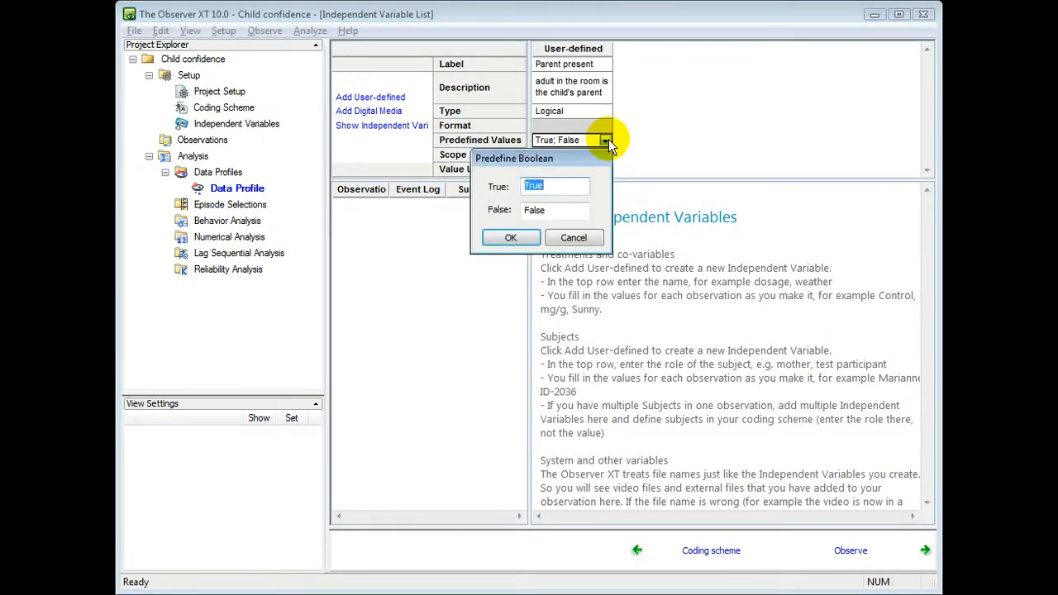
pyautogui.write('Ye')
pyautogui.press('Tab')
pyautogui.write('No')
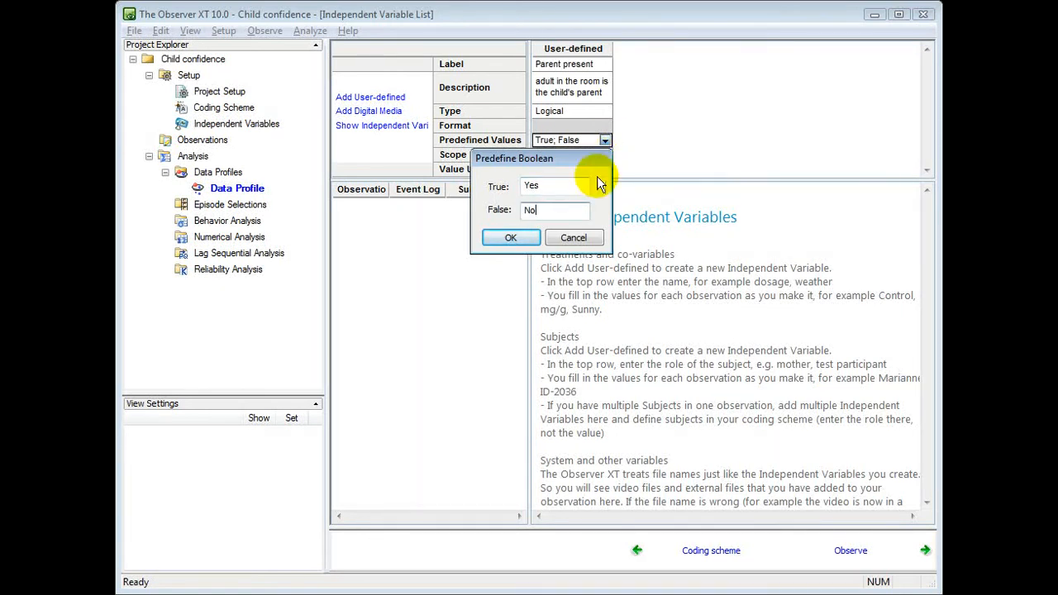
pyautogui.click(512, 238)
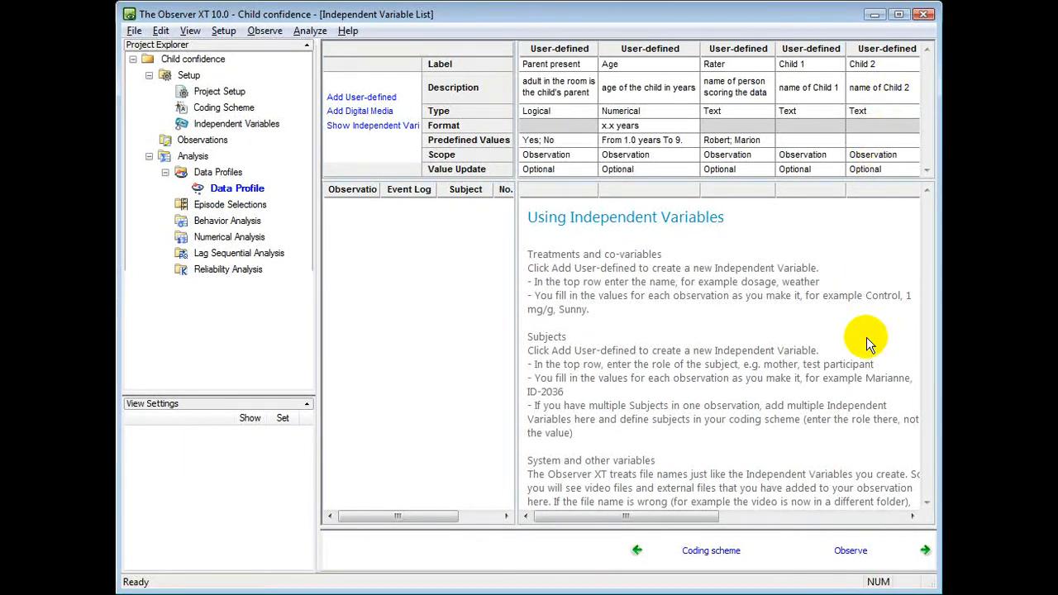
# Create a new observation named Observation0001 with the video Play at the Table.avi as its media file.
pyautogui.click(851, 548)
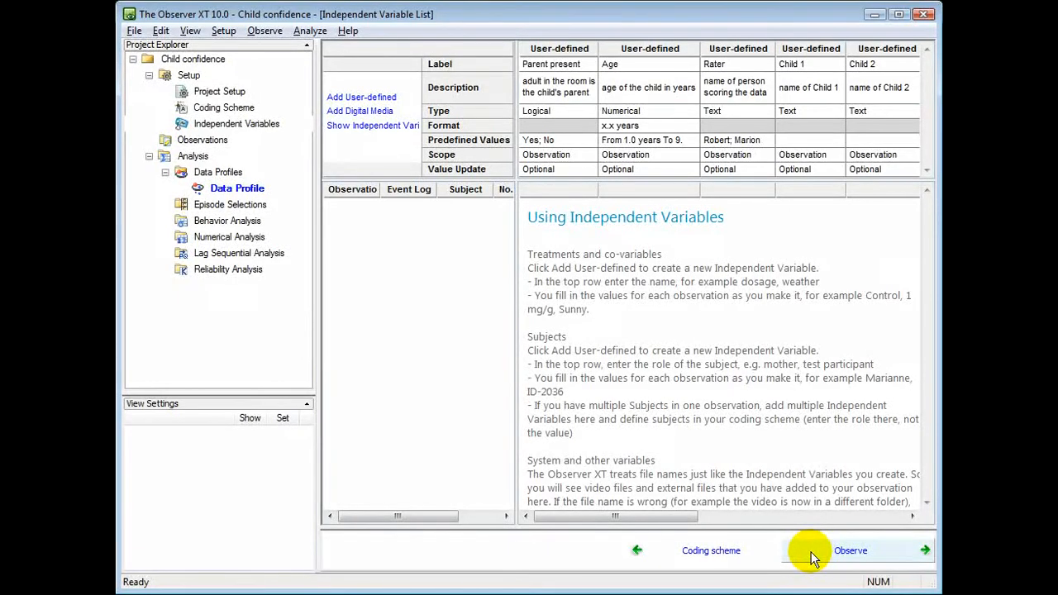
pyautogui.click(812, 557)
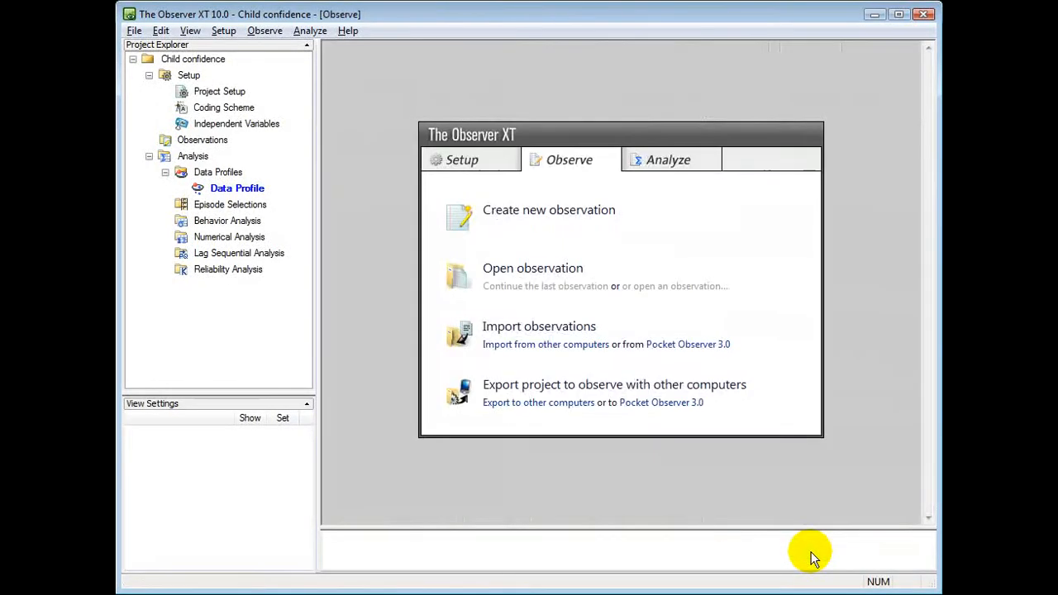
pyautogui.click(575, 220)
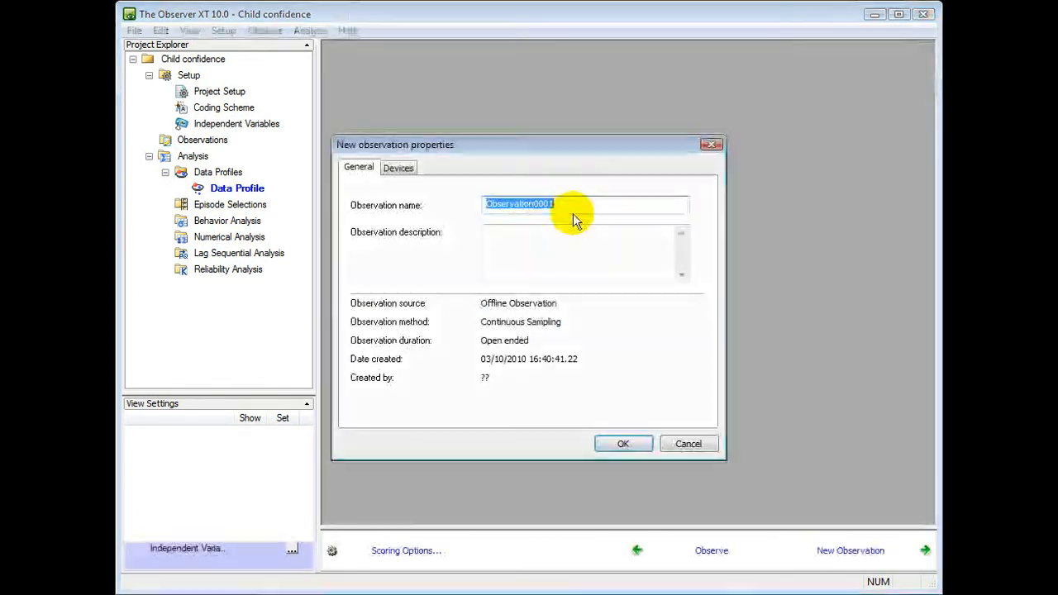
pyautogui.click(624, 442)
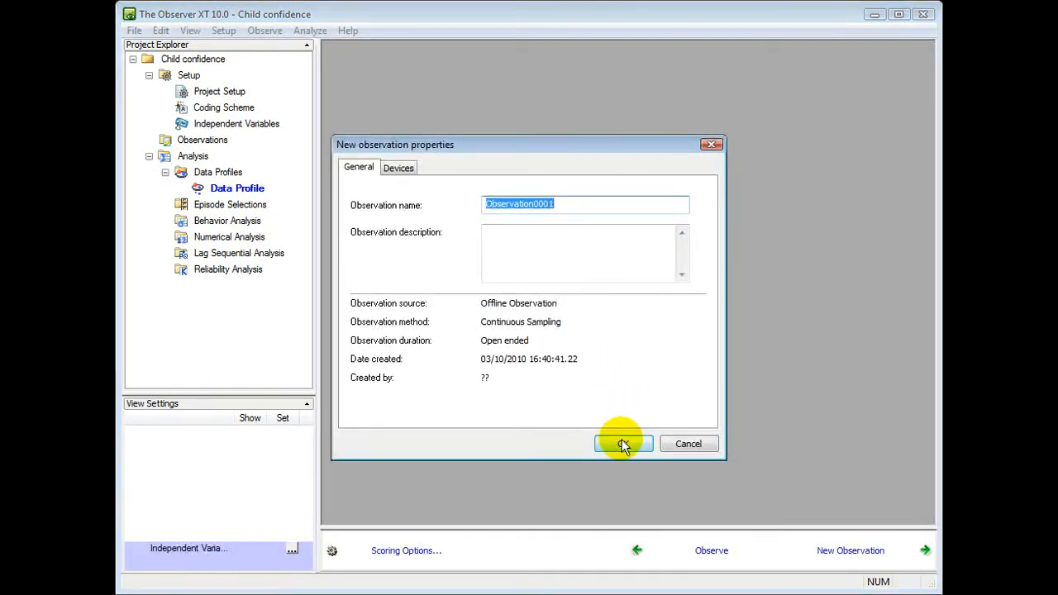
pyautogui.click(614, 278)
pyautogui.click(681, 467)
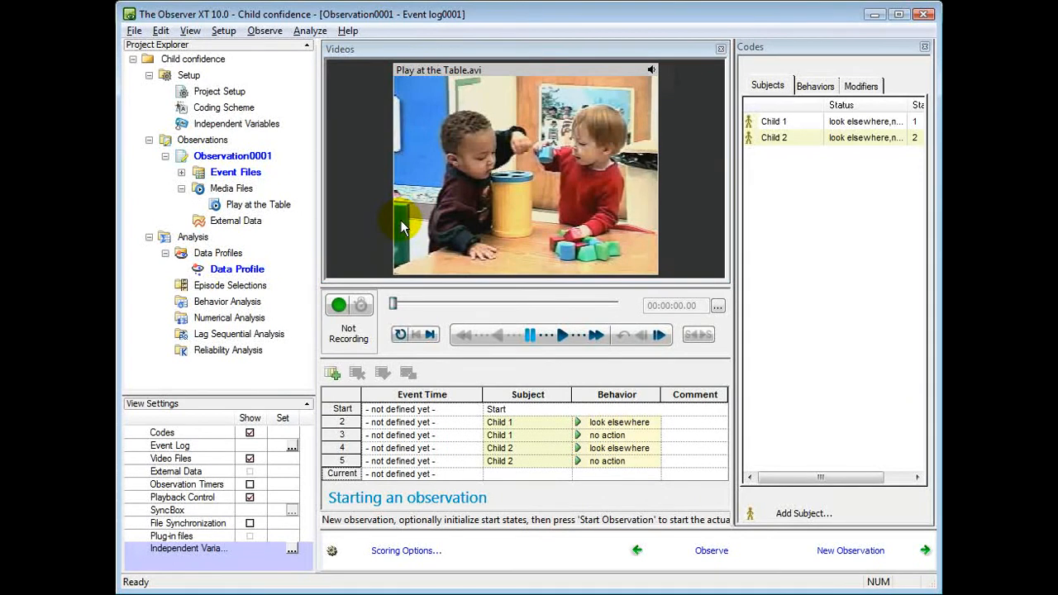
# Start recording the observation and set its independent variables Parent present to Yes and Age to 2 years.
pyautogui.click(339, 303)
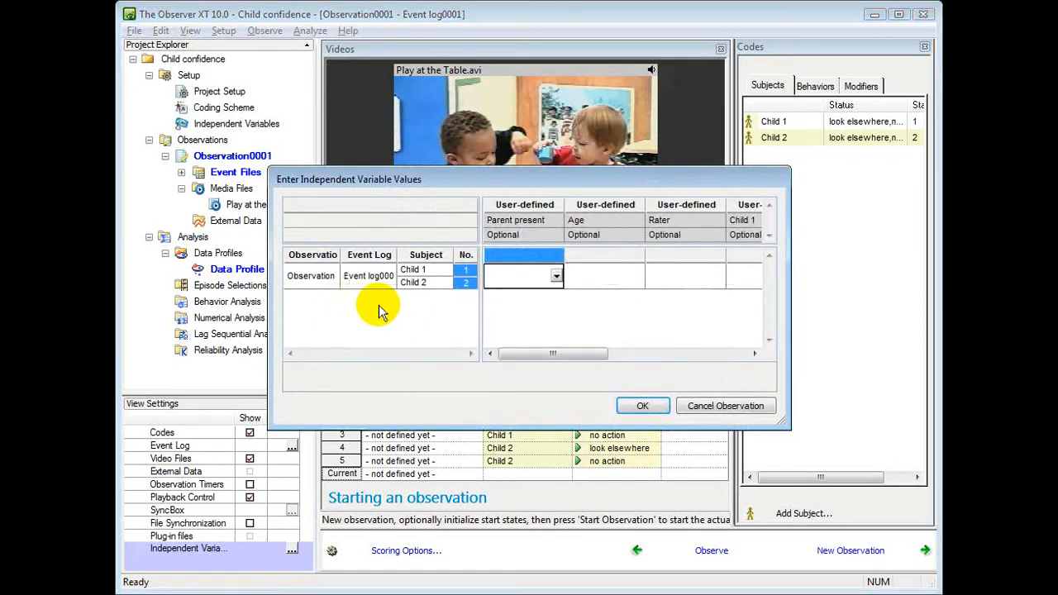
pyautogui.click(557, 275)
pyautogui.click(503, 295)
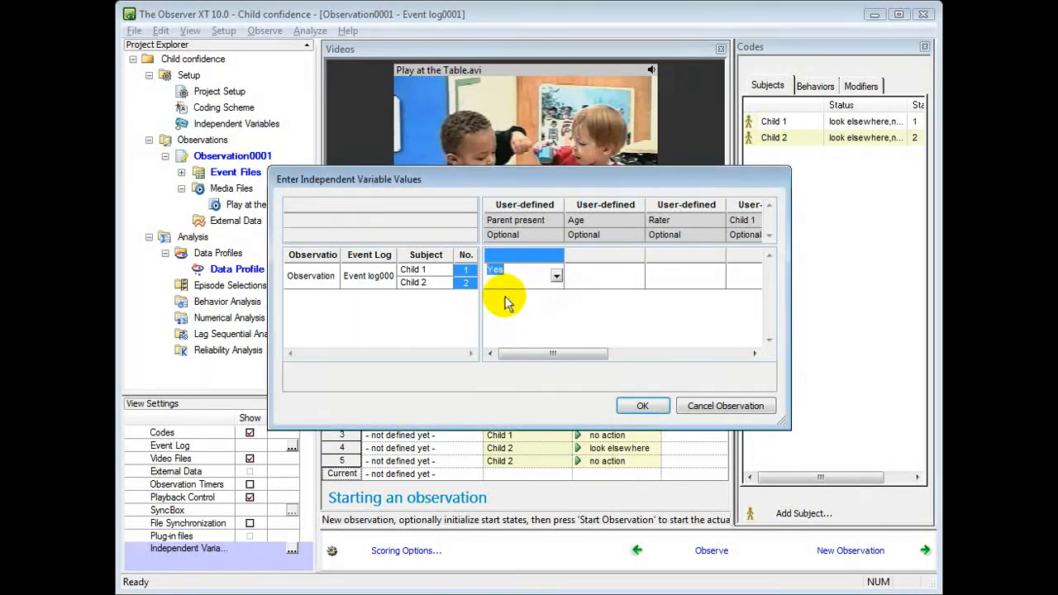
pyautogui.click(618, 277)
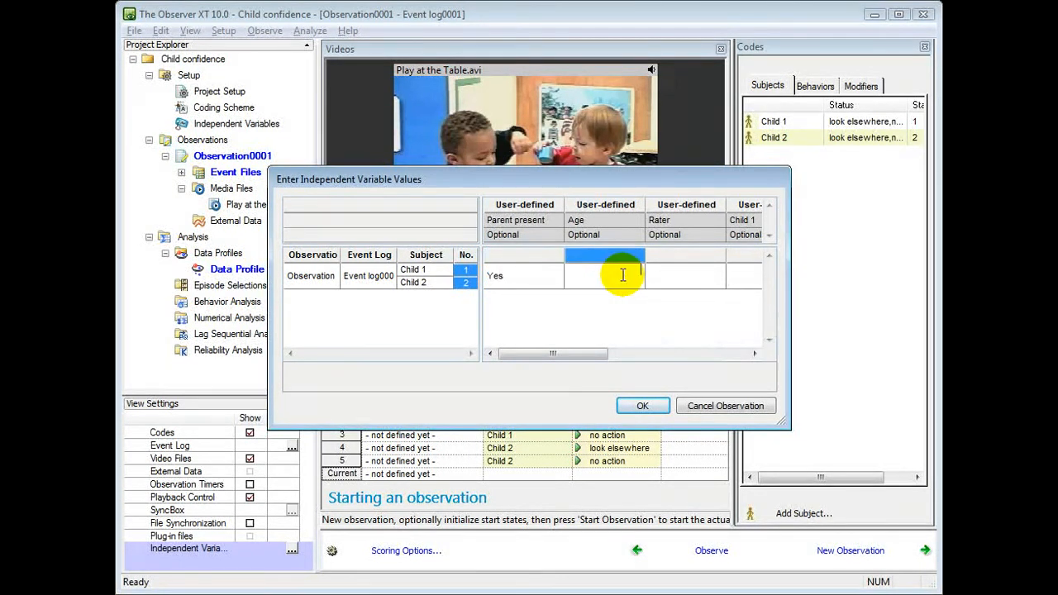
pyautogui.write('2')
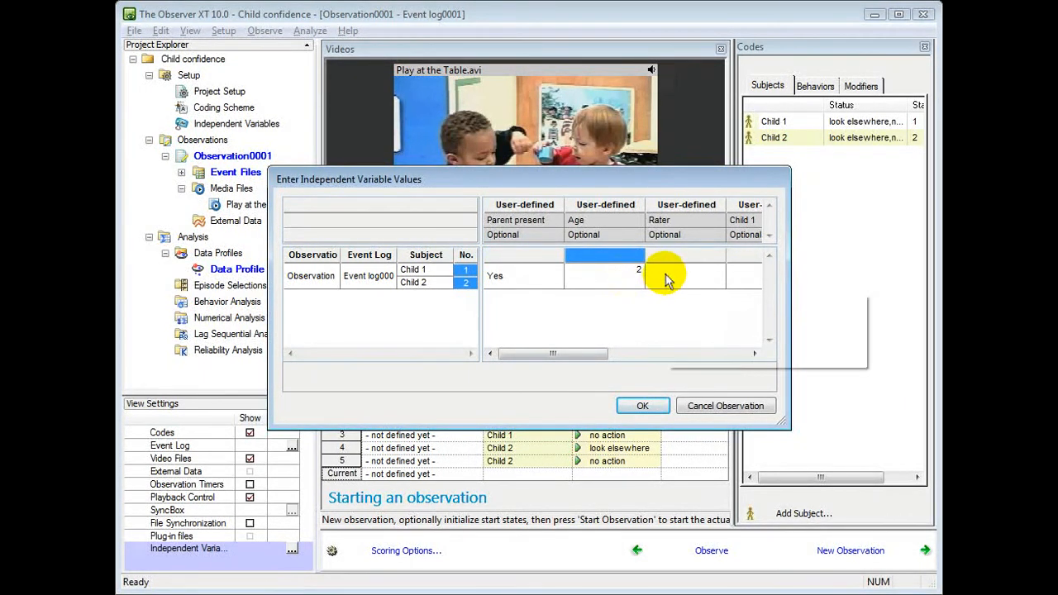
# Choose the second predefined rater and fill in the names of Child 1 and Child 2 in the independent variable values.
pyautogui.click(670, 277)
pyautogui.click(719, 275)
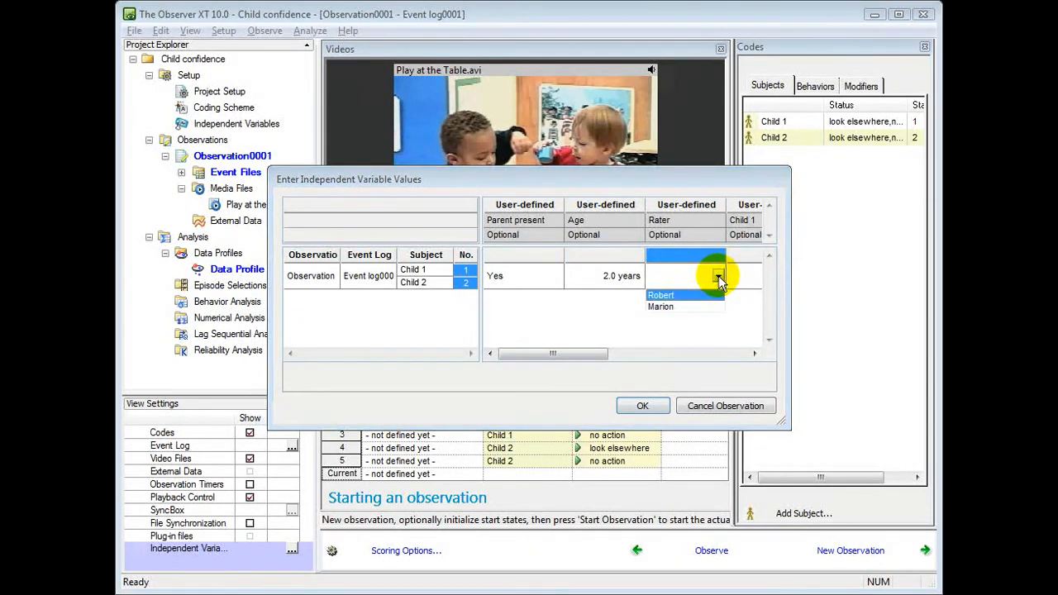
pyautogui.click(674, 306)
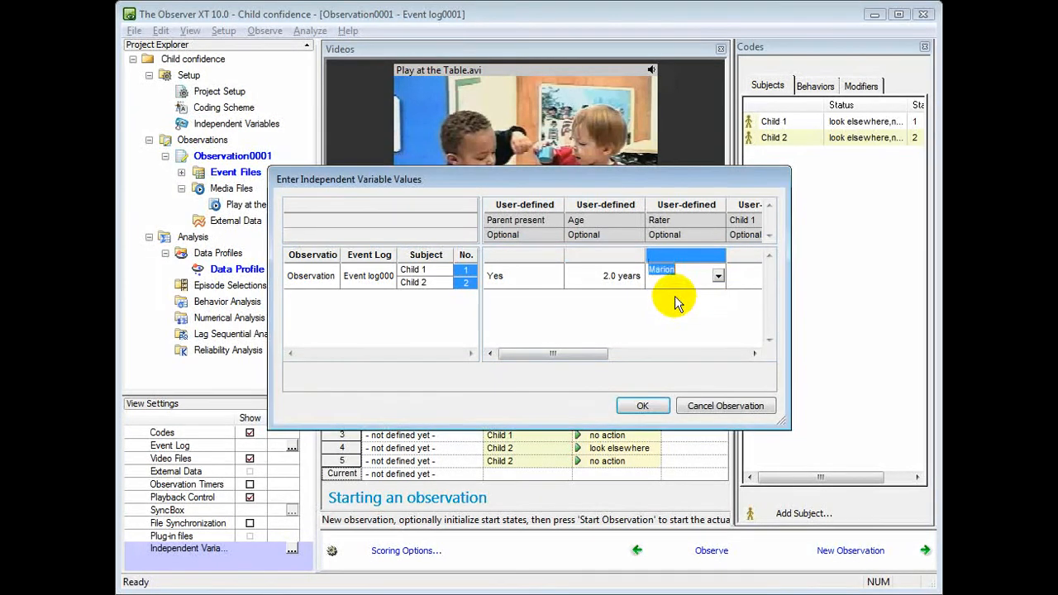
pyautogui.click(741, 281)
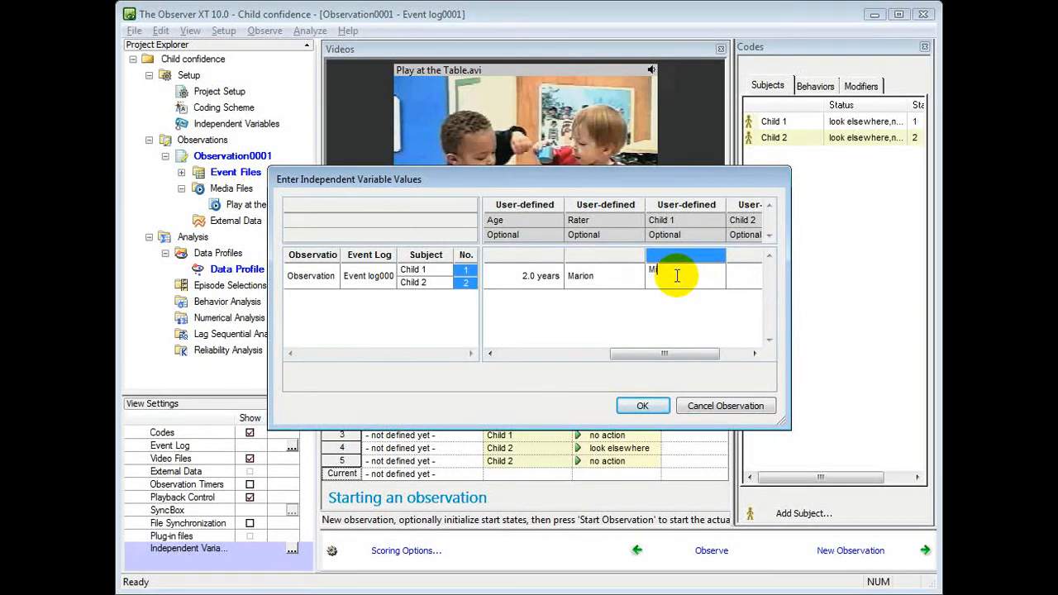
pyautogui.click(739, 278)
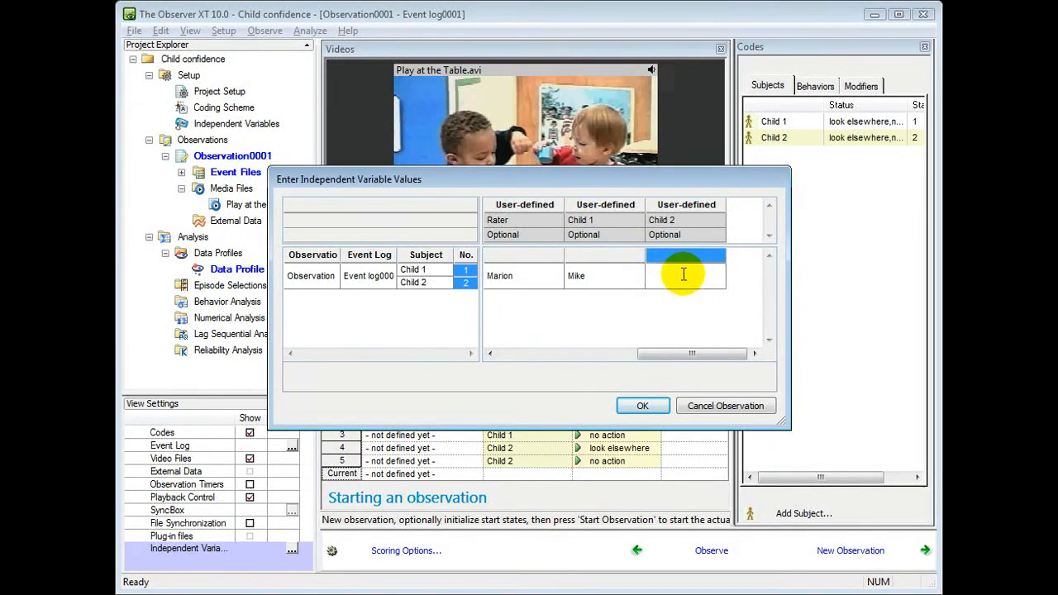
pyautogui.click(647, 405)
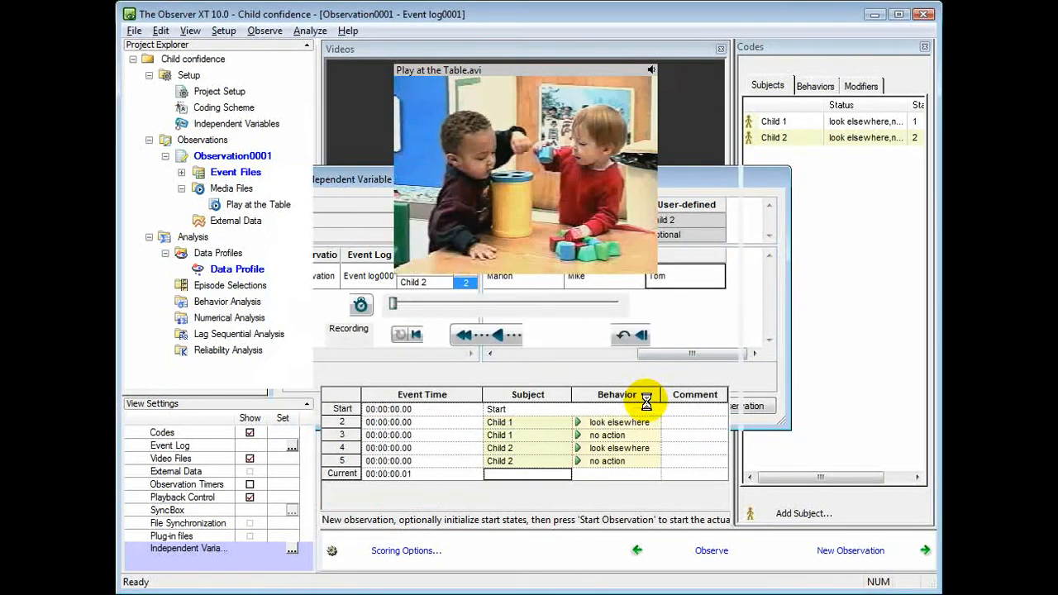
# Pause the video at 00:00:00.63 and score the behavior "handle object" for Child 1.
pyautogui.click(539, 337)
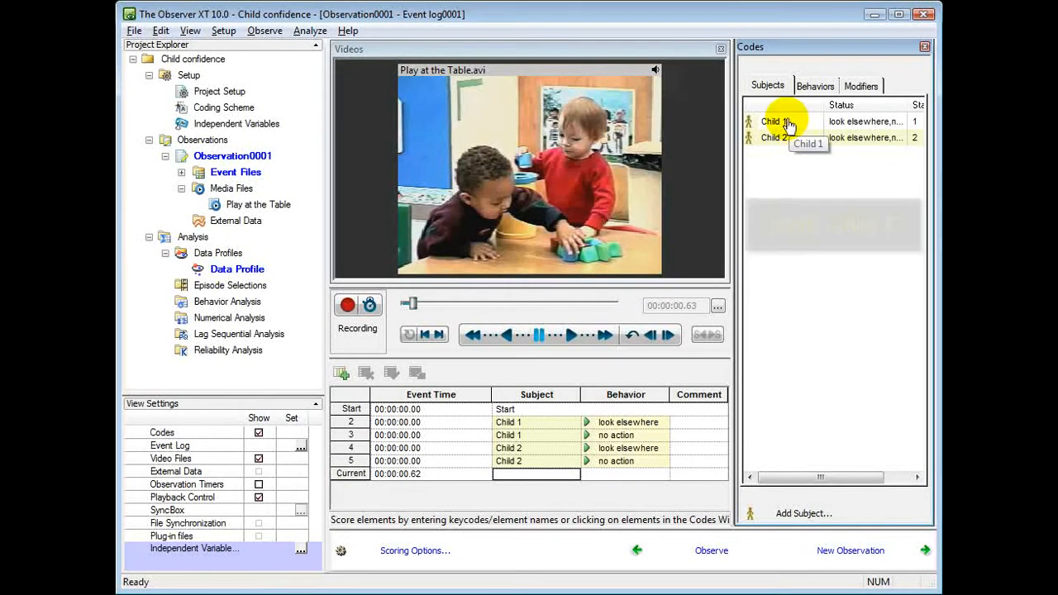
pyautogui.click(914, 126)
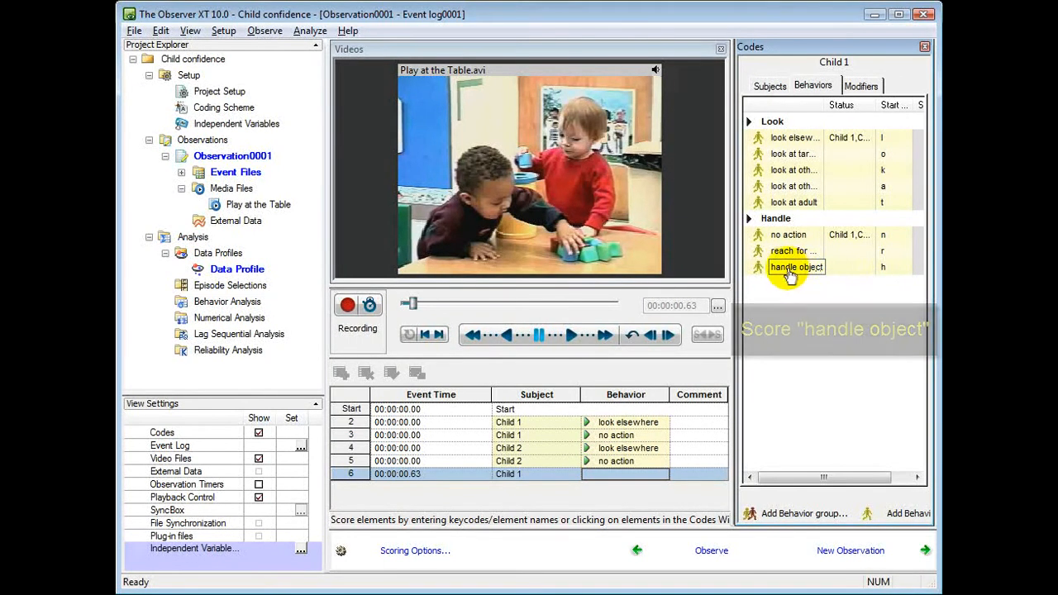
pyautogui.click(783, 272)
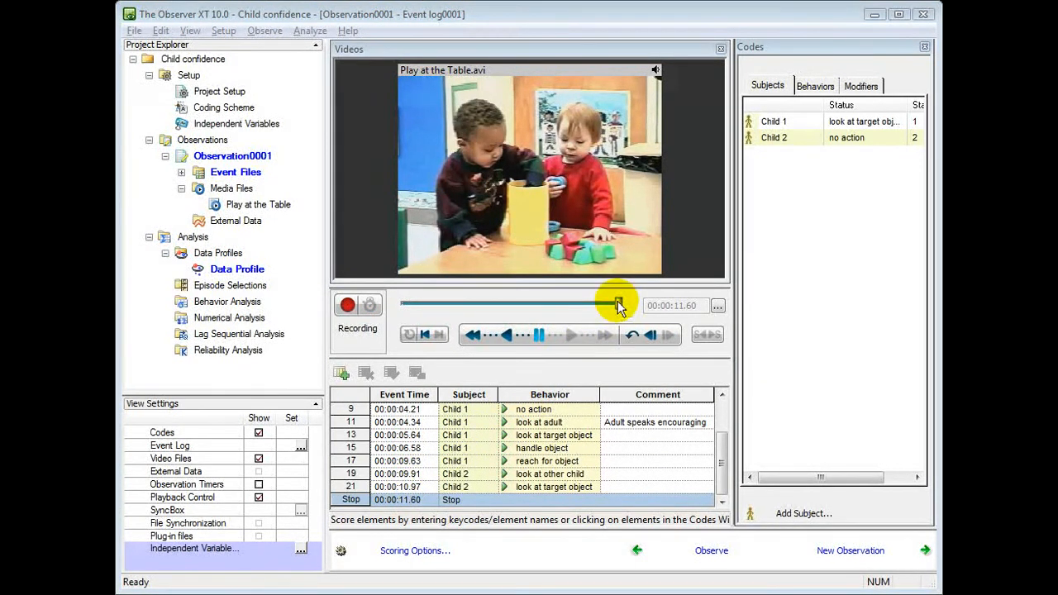
# Review the scored video at about 2.9 s, at Child 1's "look at adult" event and at Child 2's "look at other child" event.
pyautogui.moveTo(620, 305); pyautogui.dragTo(456, 305)
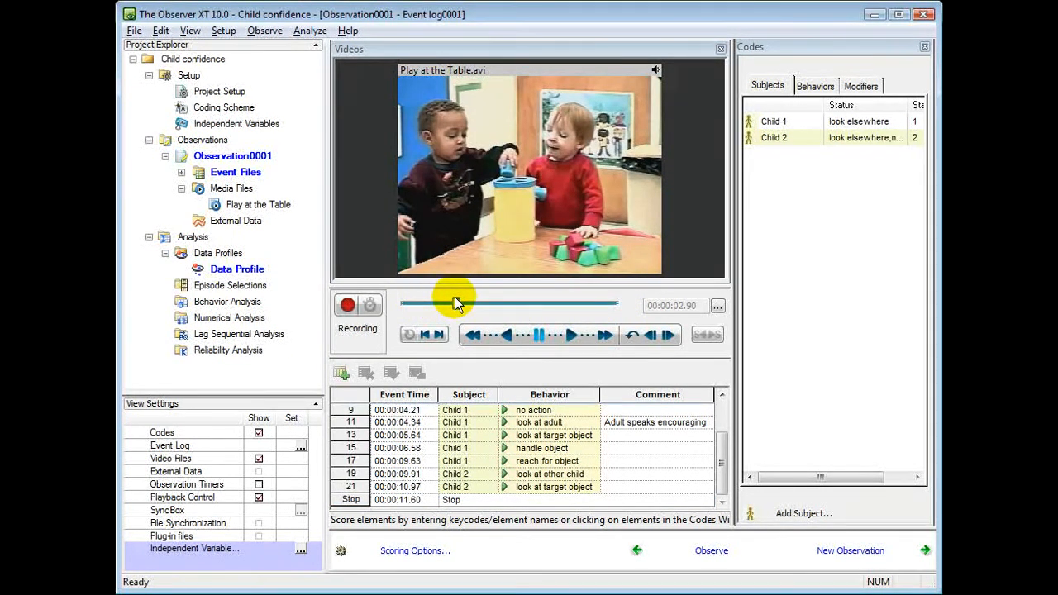
pyautogui.click(404, 422)
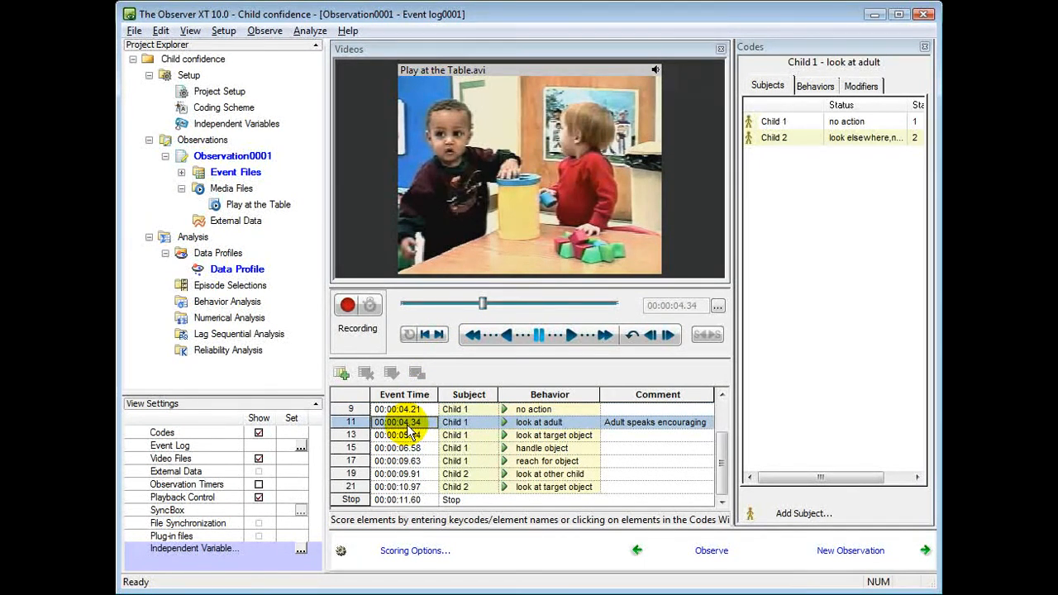
pyautogui.click(410, 478)
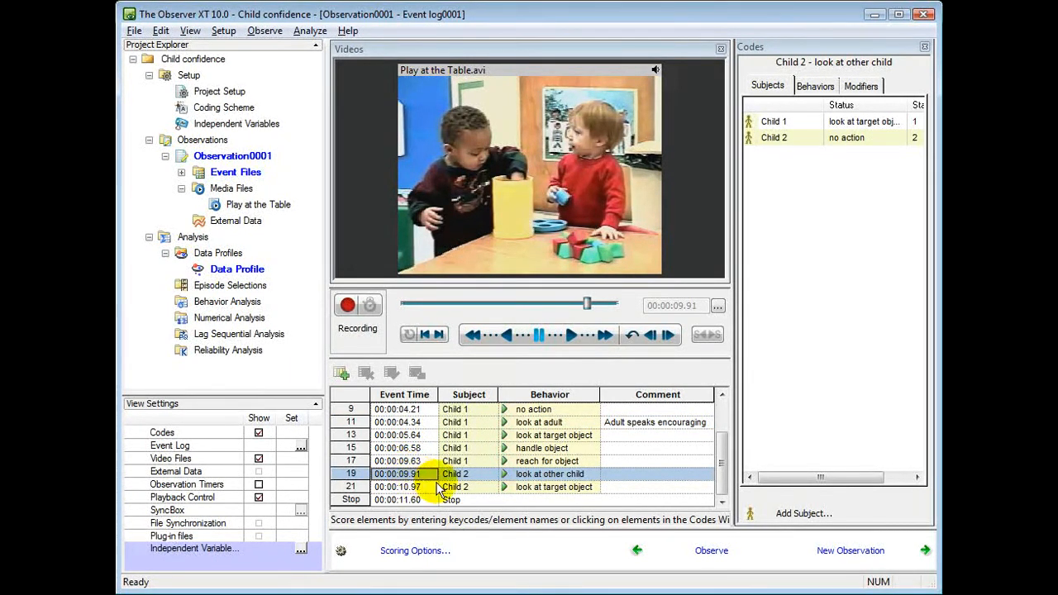
# Stop the current observation and visualize Observation0001 in a time event plot.
pyautogui.click(707, 561)
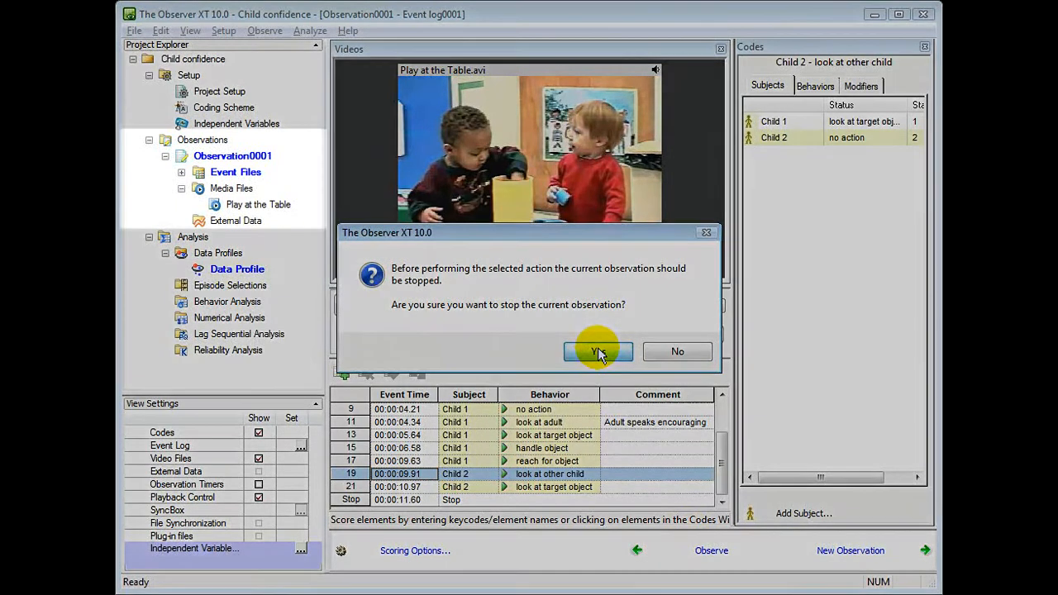
pyautogui.click(599, 354)
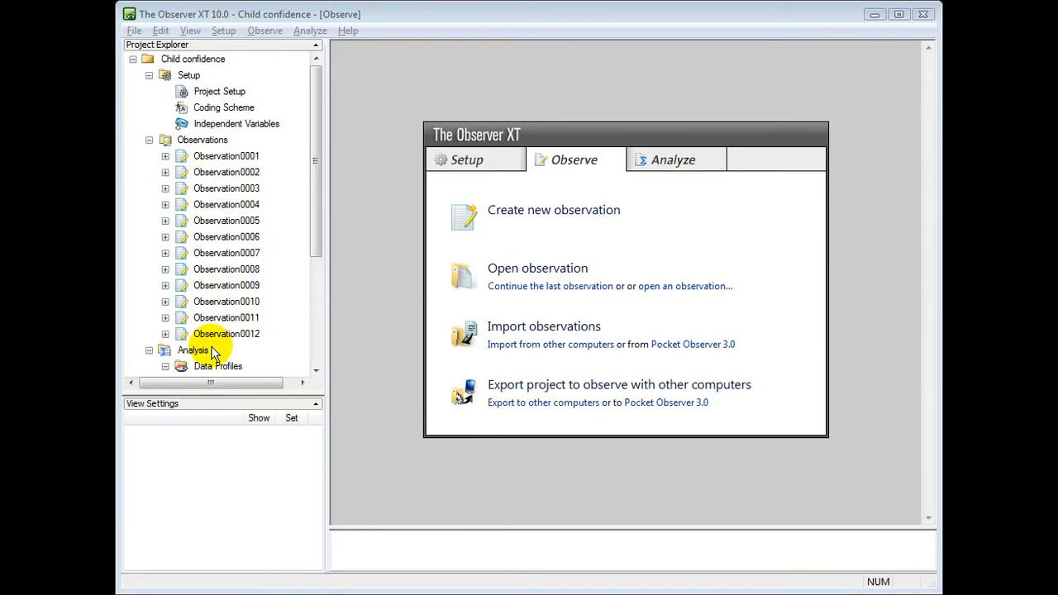
pyautogui.click(668, 165)
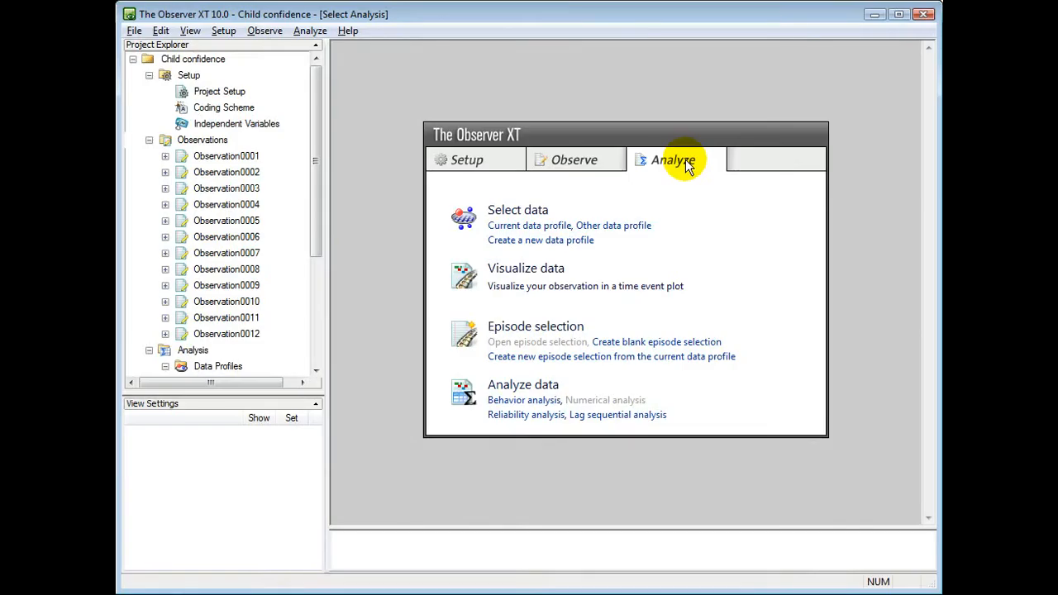
pyautogui.click(552, 287)
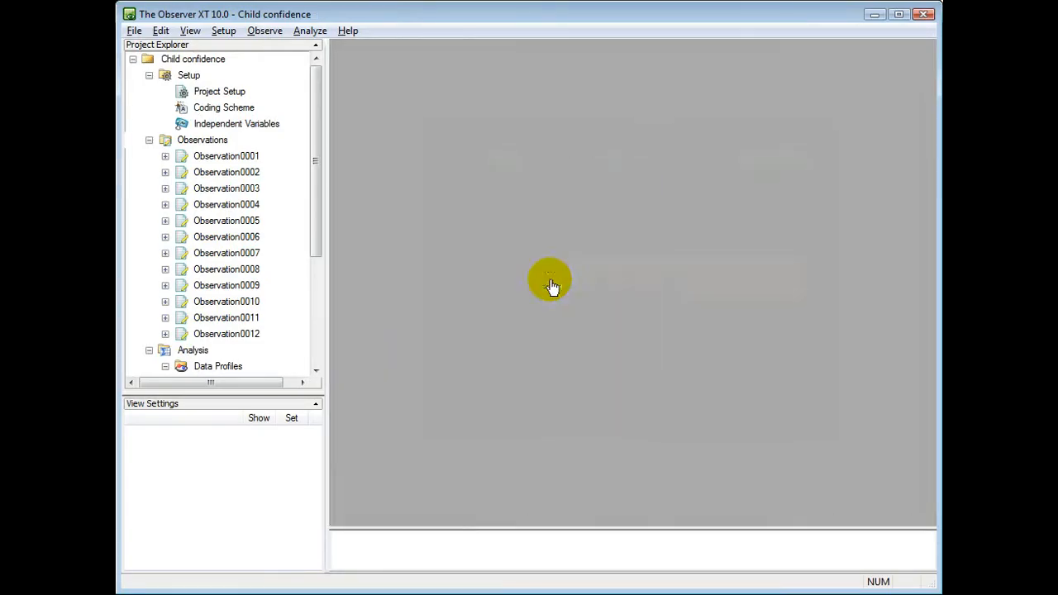
pyautogui.click(486, 397)
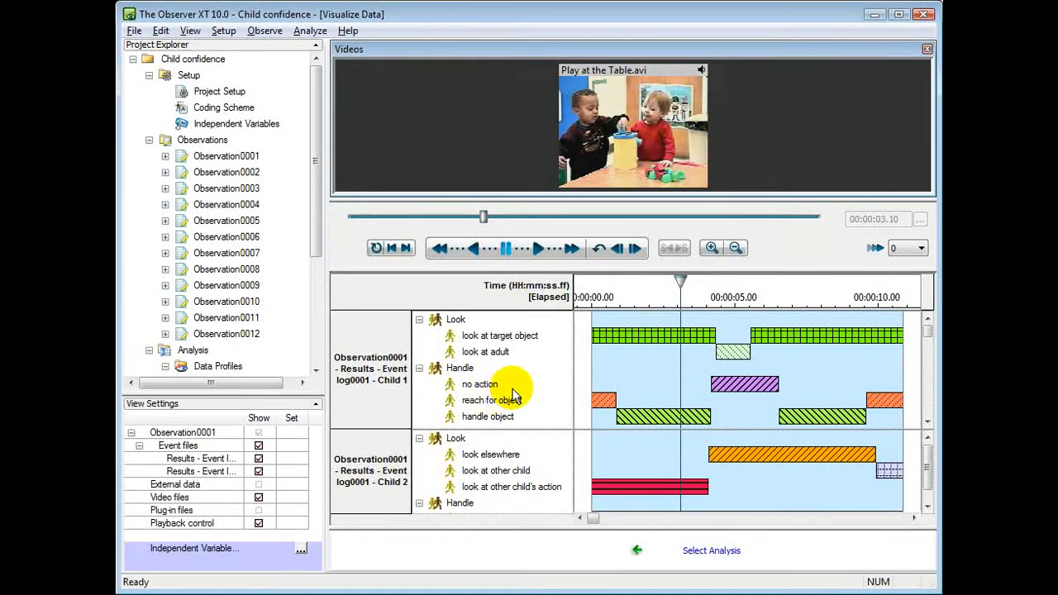
# Inspect Child 1's "no action" event in the plot, view the video during "look at adult", and return to the analysis selection.
pyautogui.moveTo(651, 346)
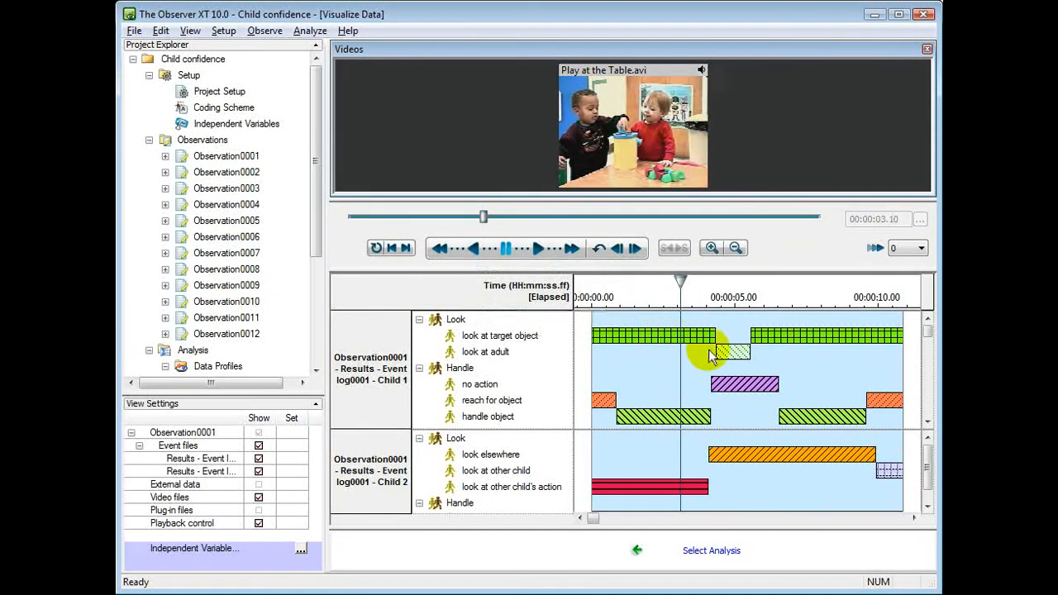
pyautogui.moveTo(741, 358)
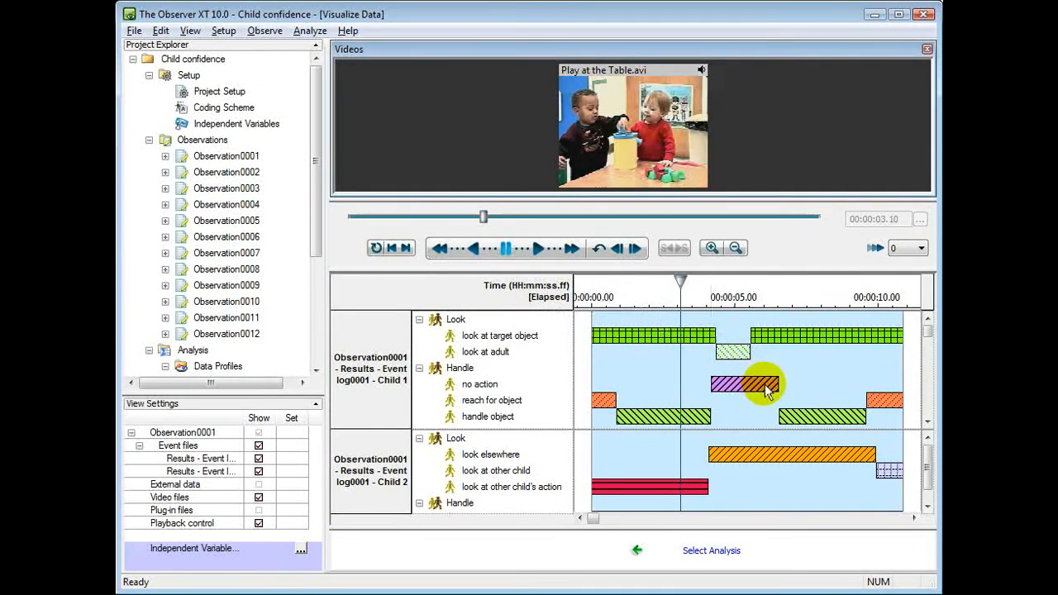
pyautogui.moveTo(767, 393)
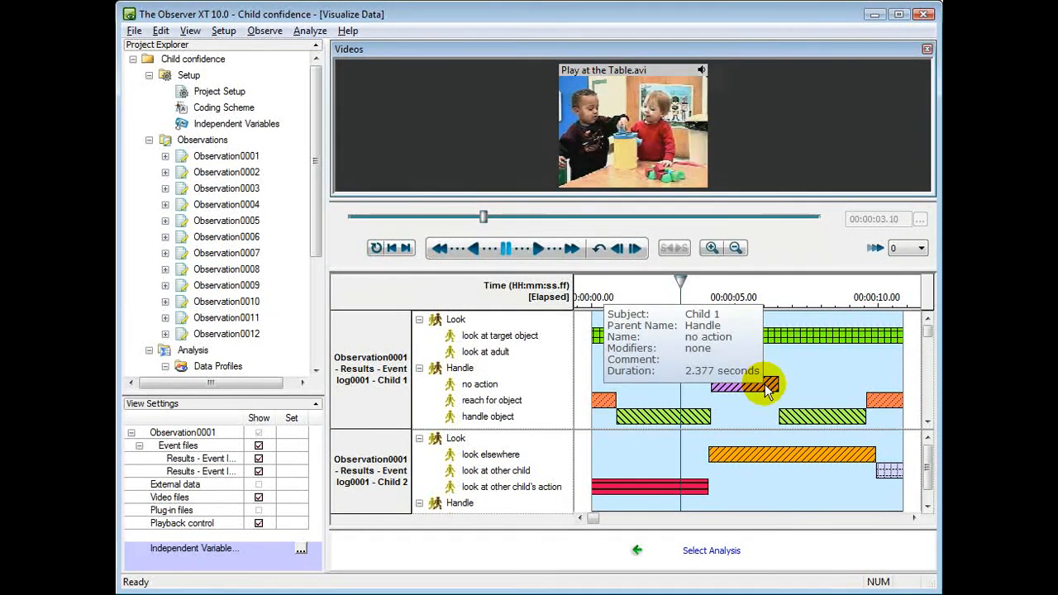
pyautogui.moveTo(680, 285); pyautogui.dragTo(725, 294)
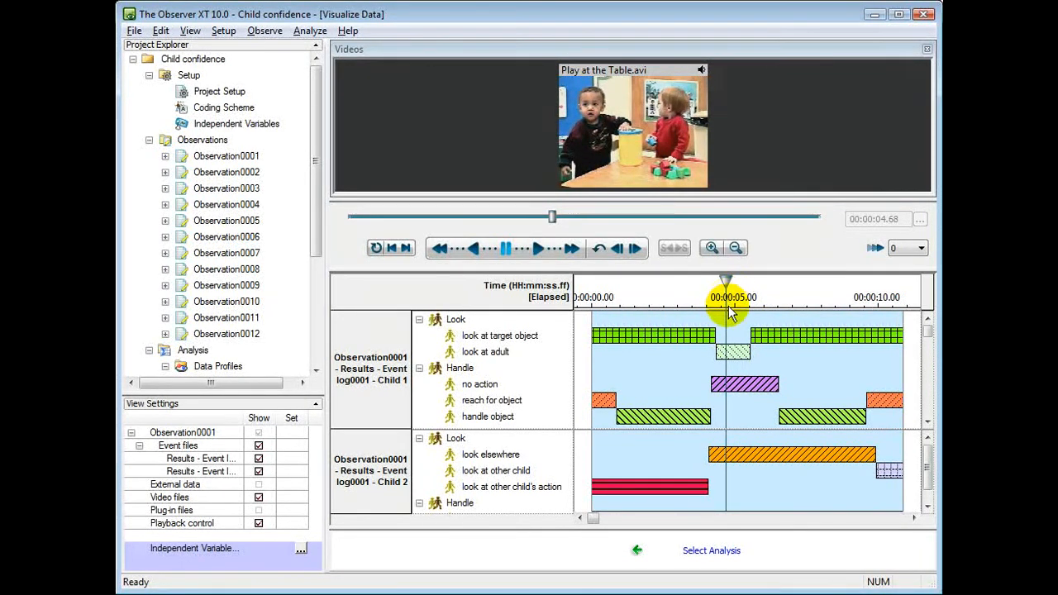
pyautogui.click(711, 553)
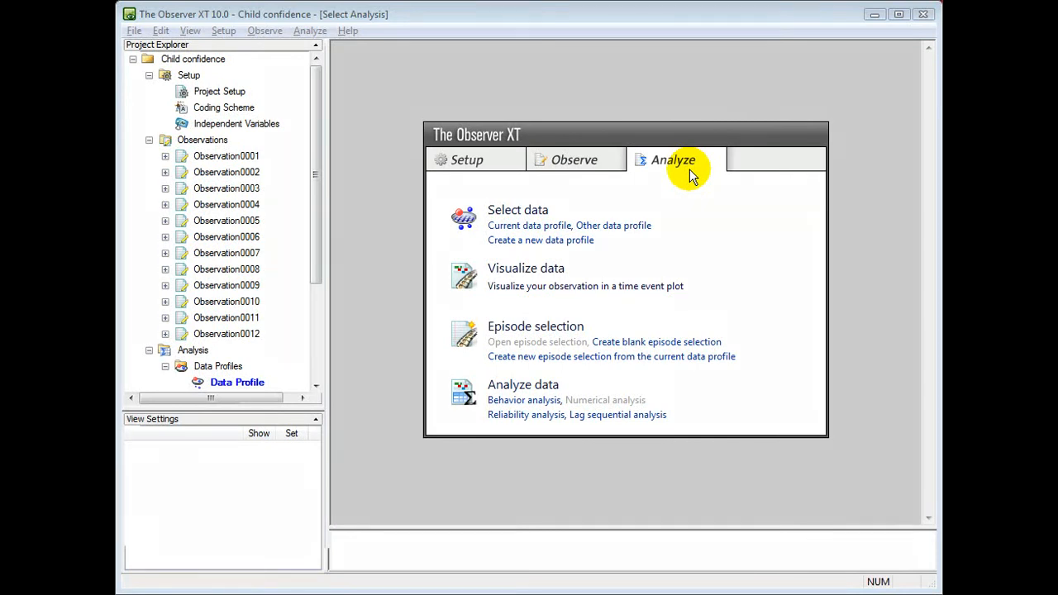
# Create a new data profile named "Look at adult".
pyautogui.click(552, 240)
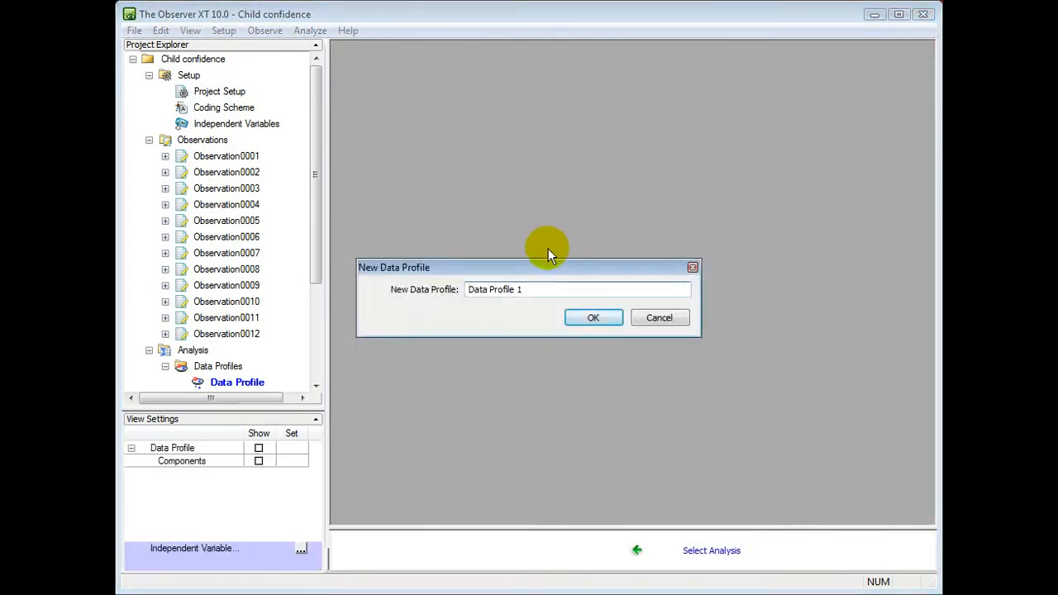
pyautogui.click(541, 288)
pyautogui.moveTo(526, 288); pyautogui.dragTo(461, 288)
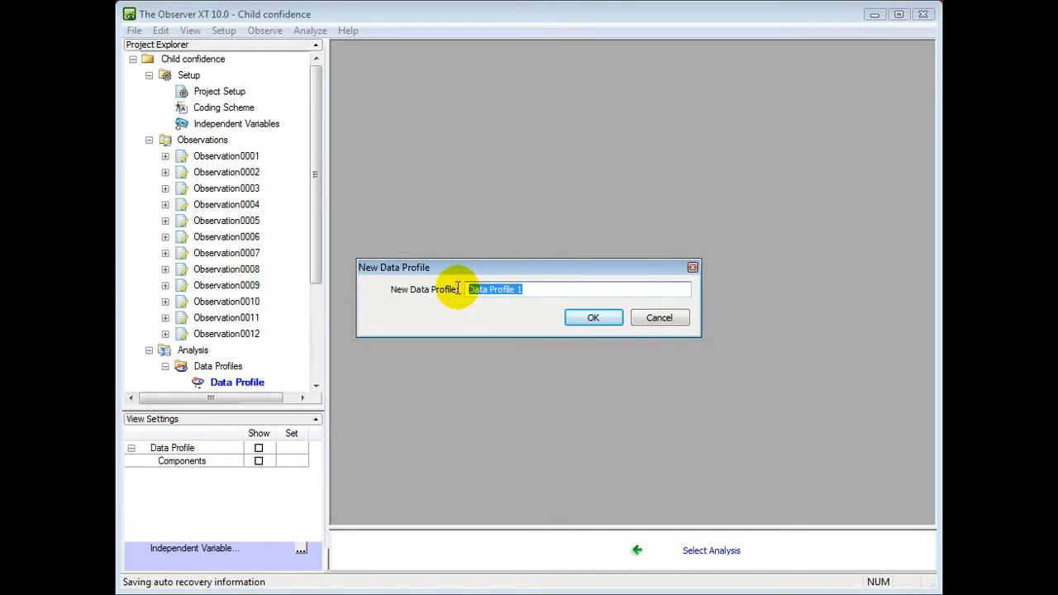
pyautogui.write('Look a')
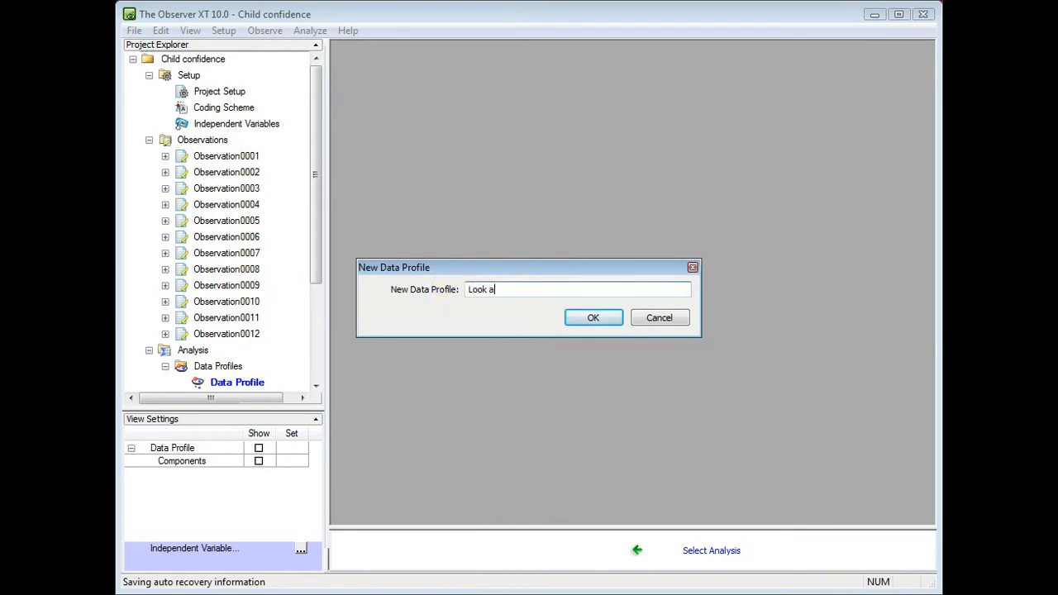
pyautogui.write('t adult')
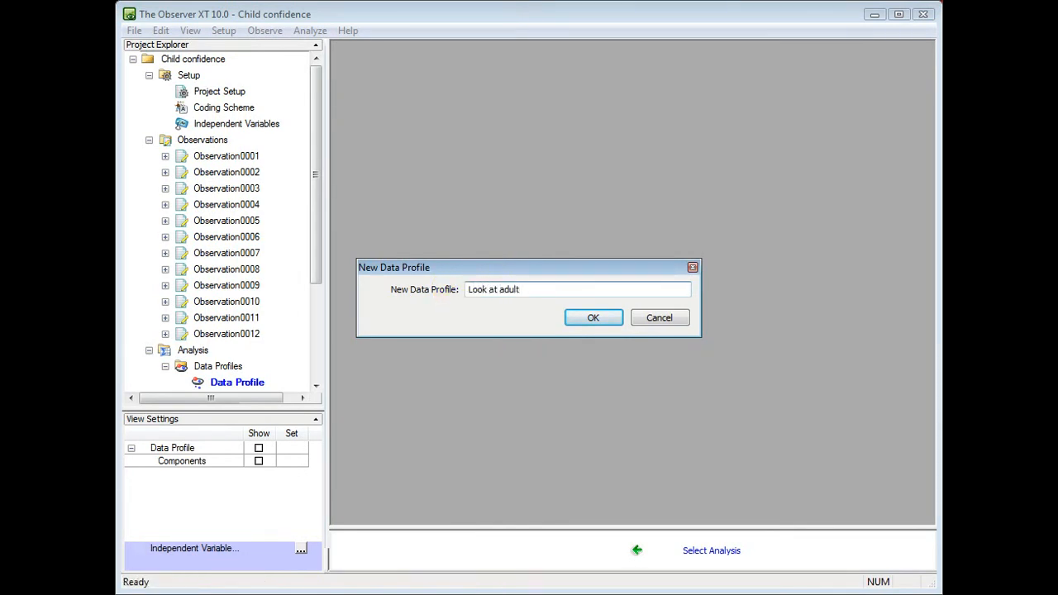
pyautogui.click(590, 318)
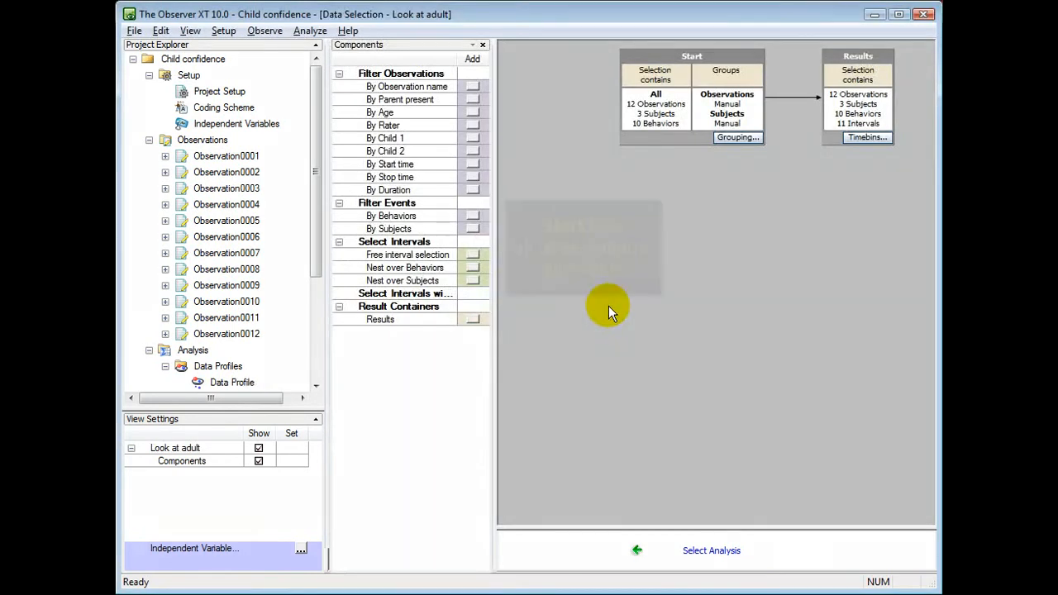
# Add a behavior filter that keeps only "look at adult" and place it between the Start and Results boxes of the profile.
pyautogui.moveTo(693, 62); pyautogui.dragTo(584, 59)
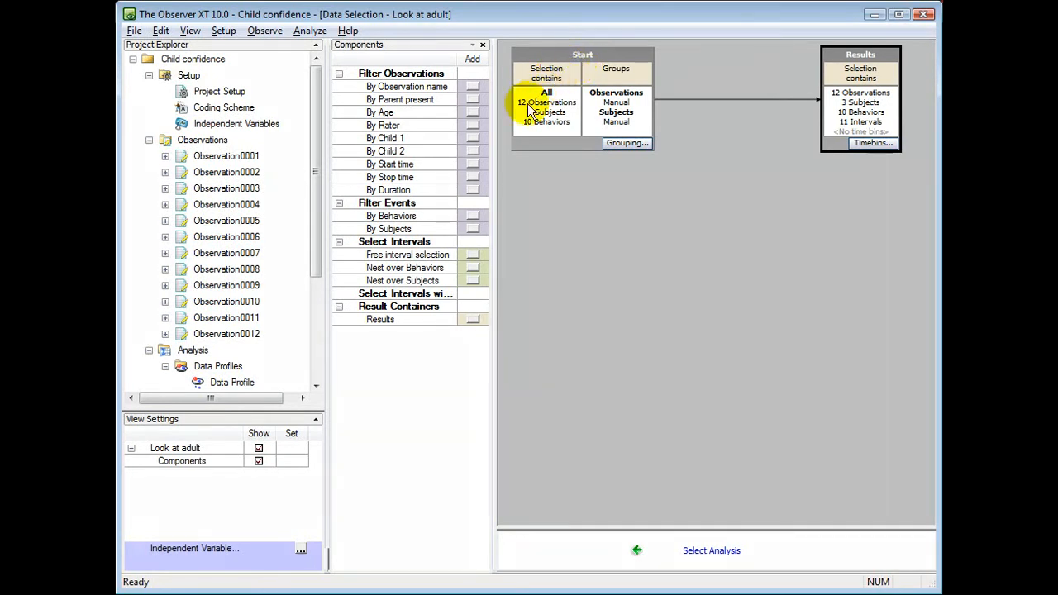
pyautogui.click(471, 216)
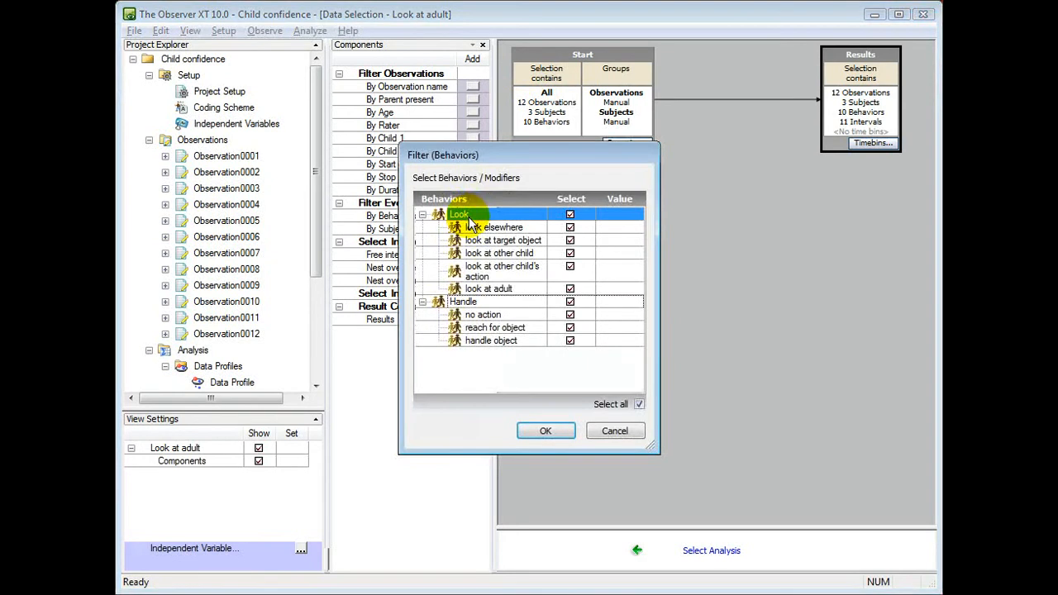
pyautogui.click(640, 404)
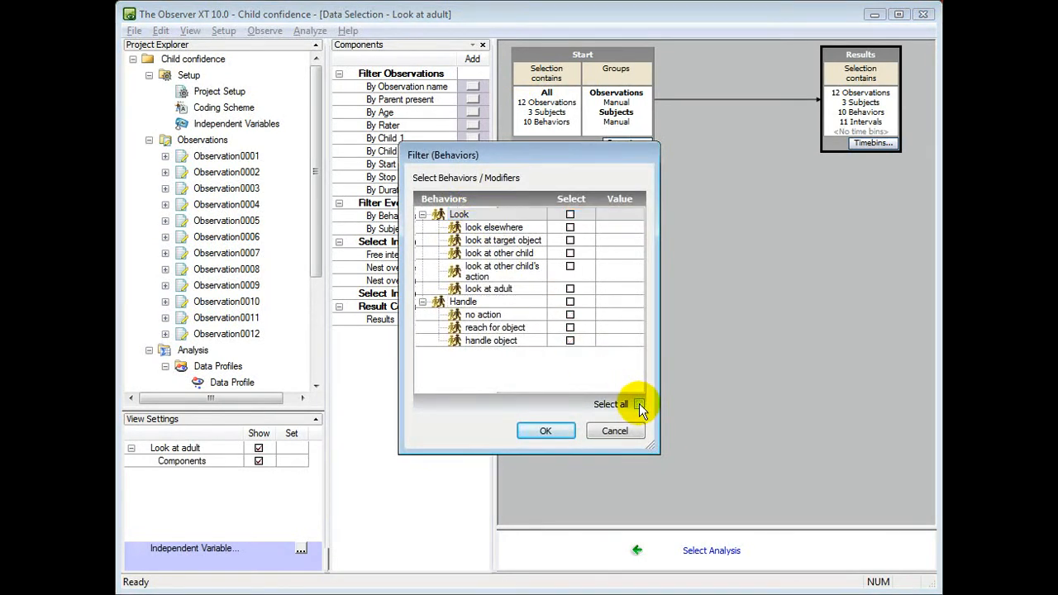
pyautogui.click(570, 288)
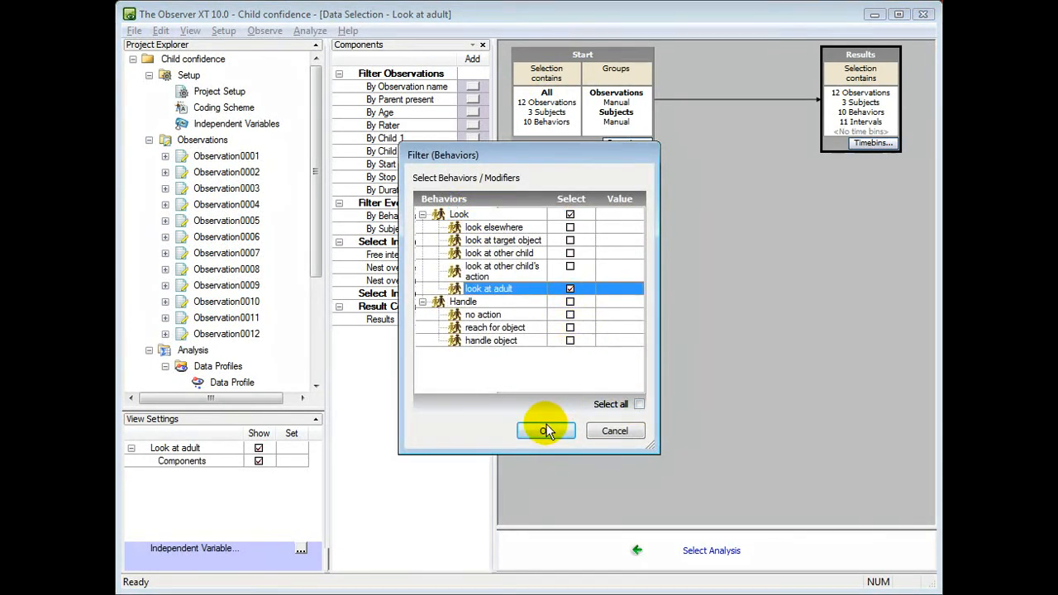
pyautogui.click(547, 431)
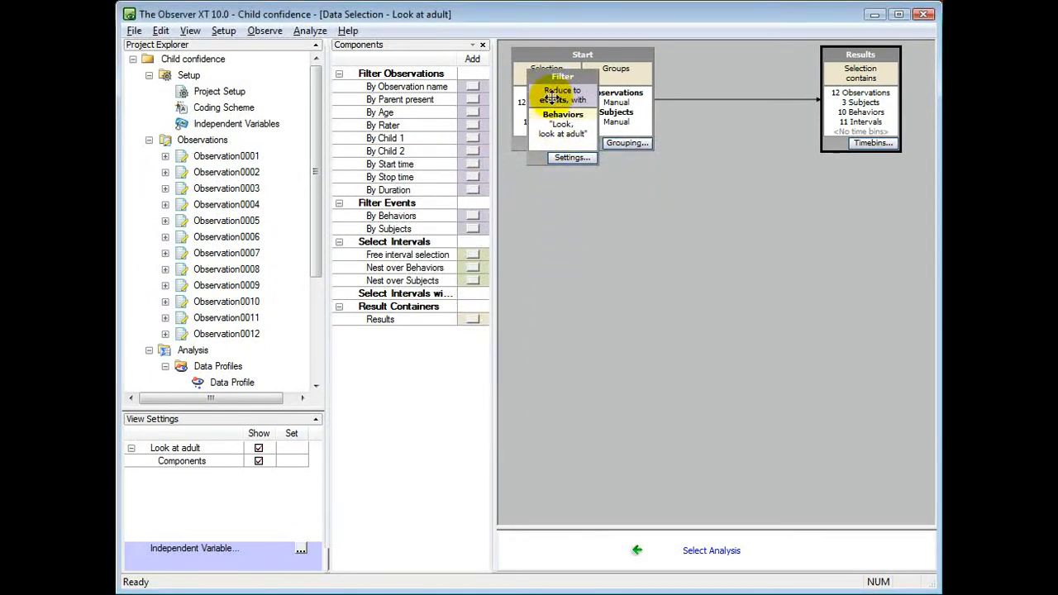
pyautogui.moveTo(552, 87); pyautogui.dragTo(725, 68)
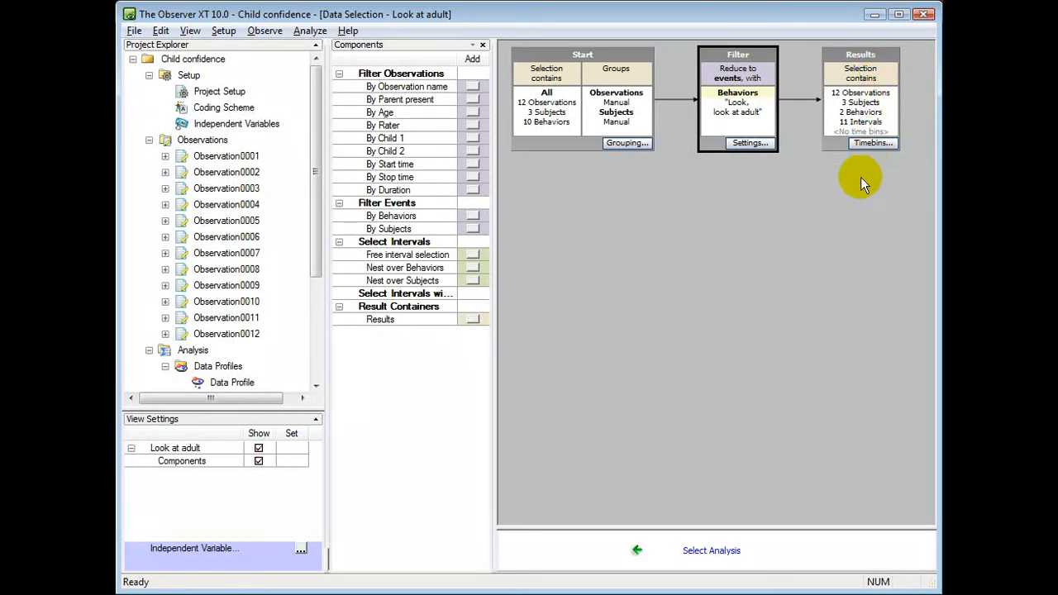
# Return to the analysis selection, check the list of data profiles and open a behavior analysis for the "Look at adult" profile.
pyautogui.click(704, 555)
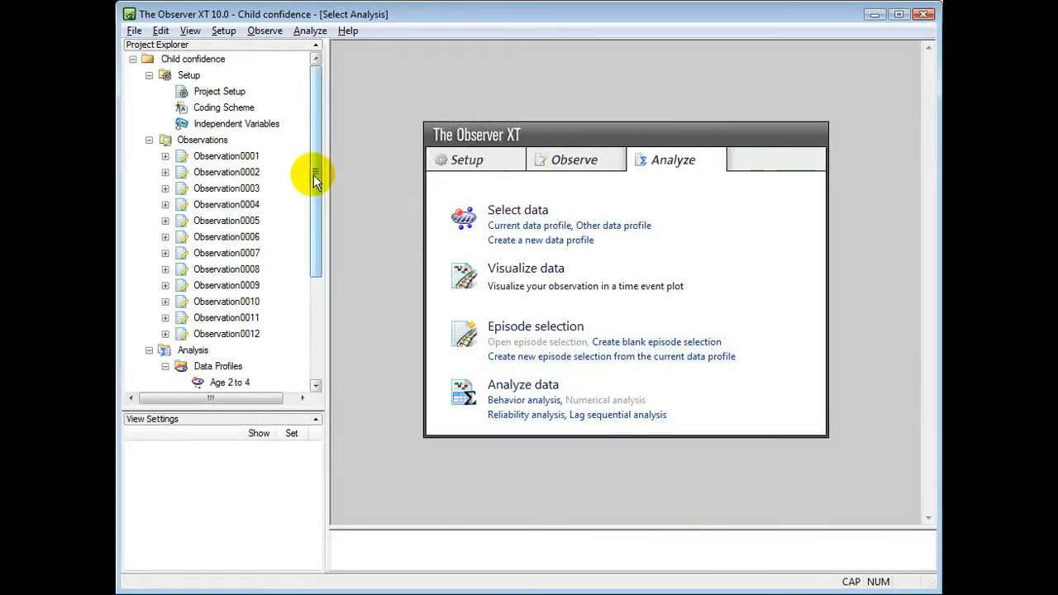
pyautogui.moveTo(316, 181); pyautogui.dragTo(304, 249)
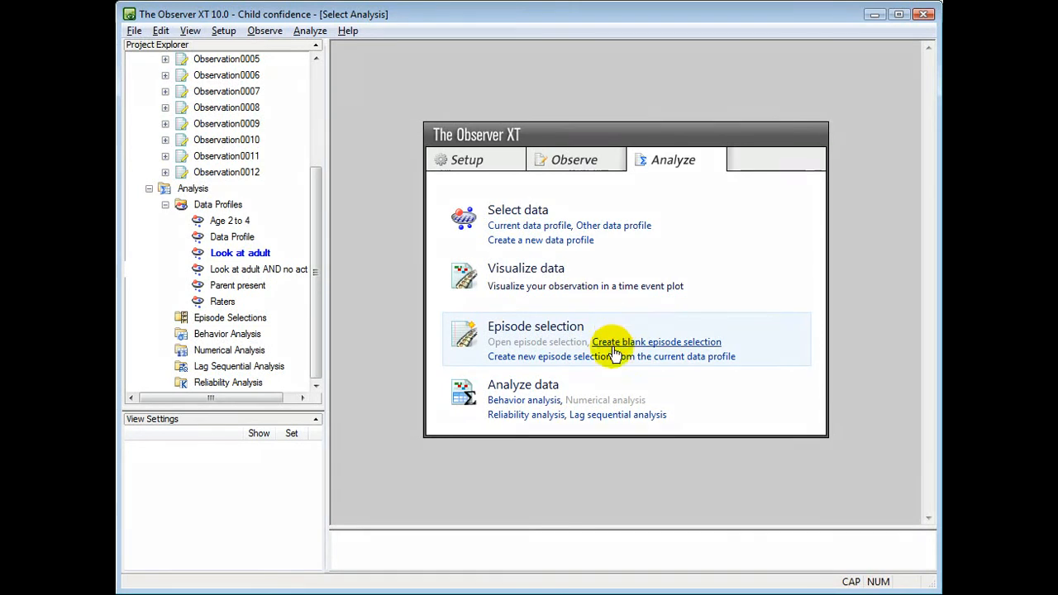
pyautogui.press('capslock')
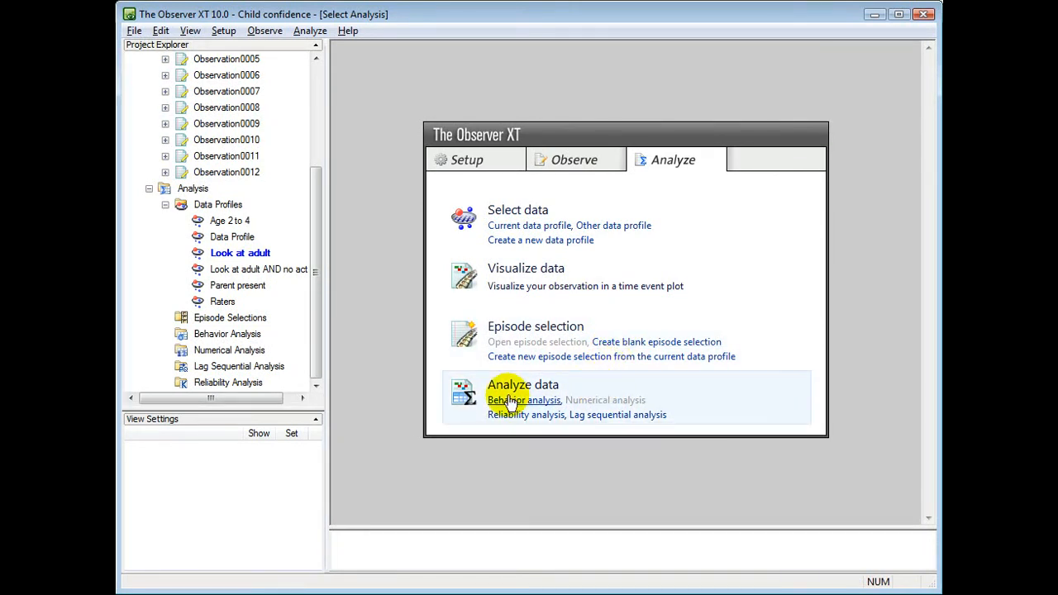
pyautogui.click(511, 401)
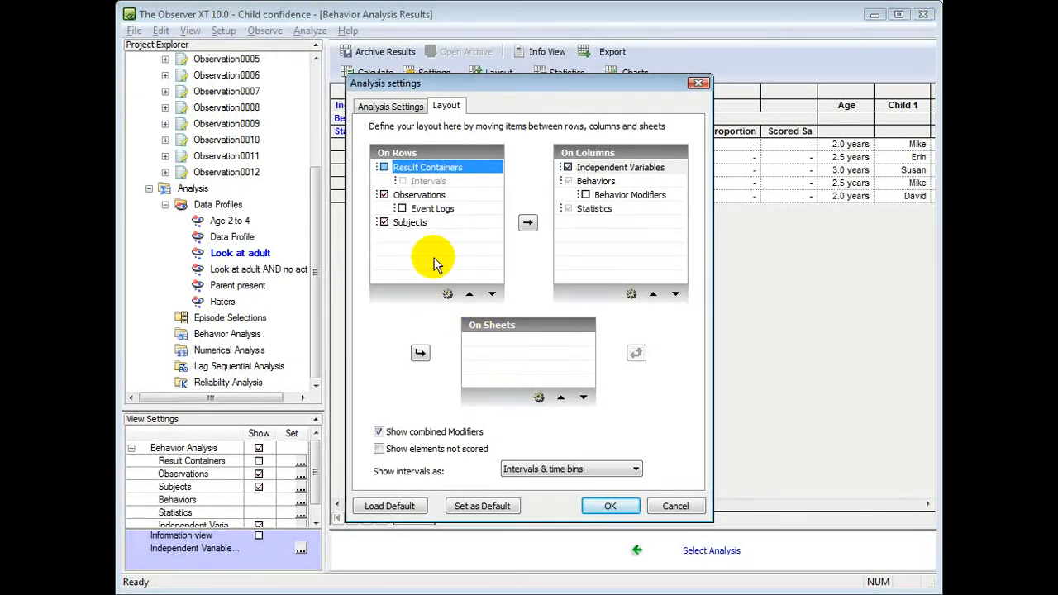
# Set the analysis layout to leave Result Containers unselected on rows and place Subjects on sheets.
pyautogui.click(384, 167)
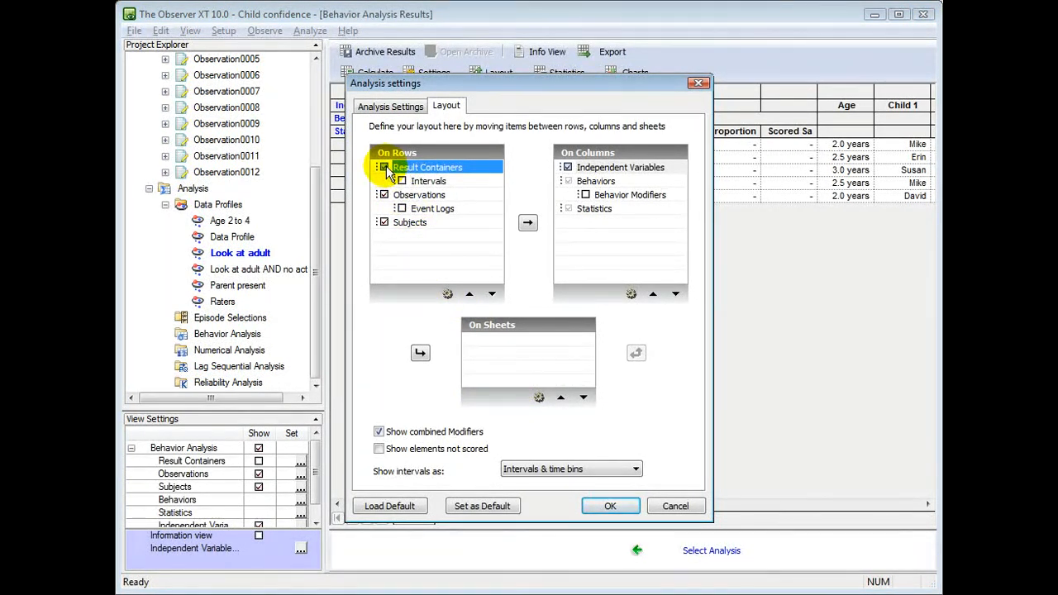
pyautogui.click(384, 168)
pyautogui.click(396, 224)
pyautogui.click(527, 222)
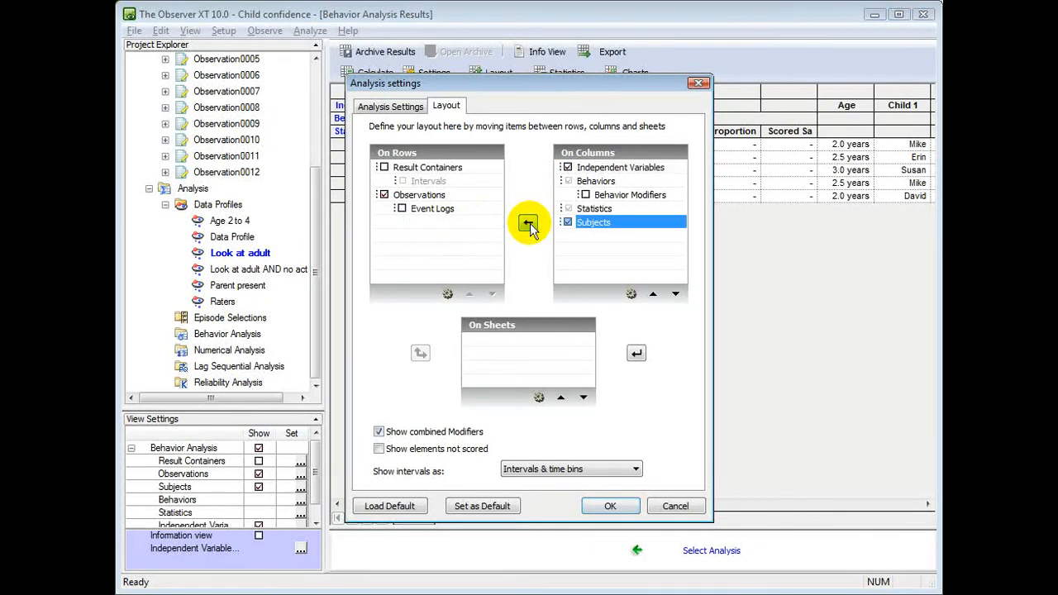
pyautogui.click(527, 223)
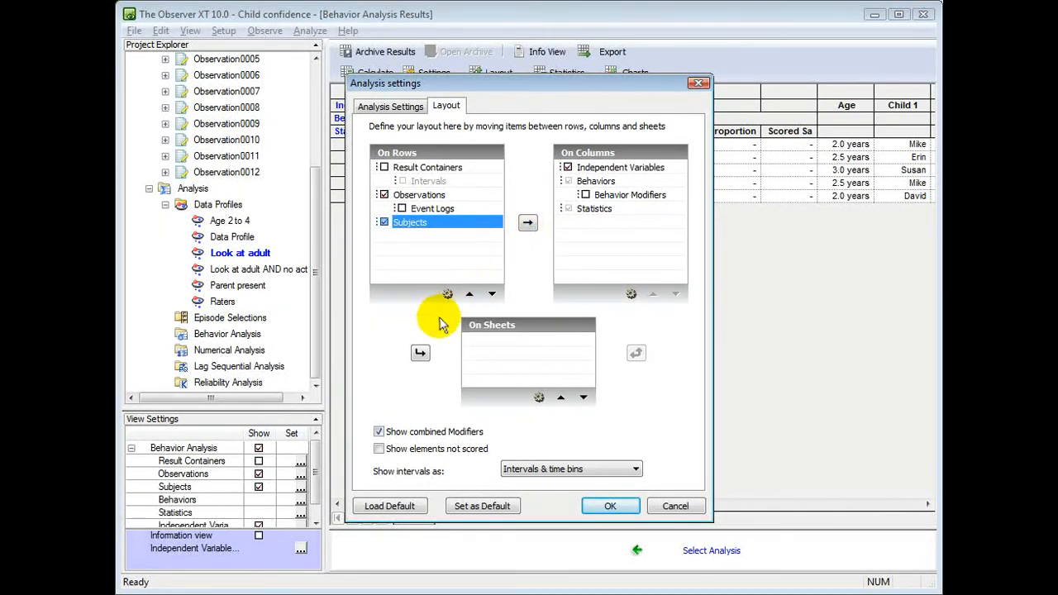
pyautogui.click(421, 354)
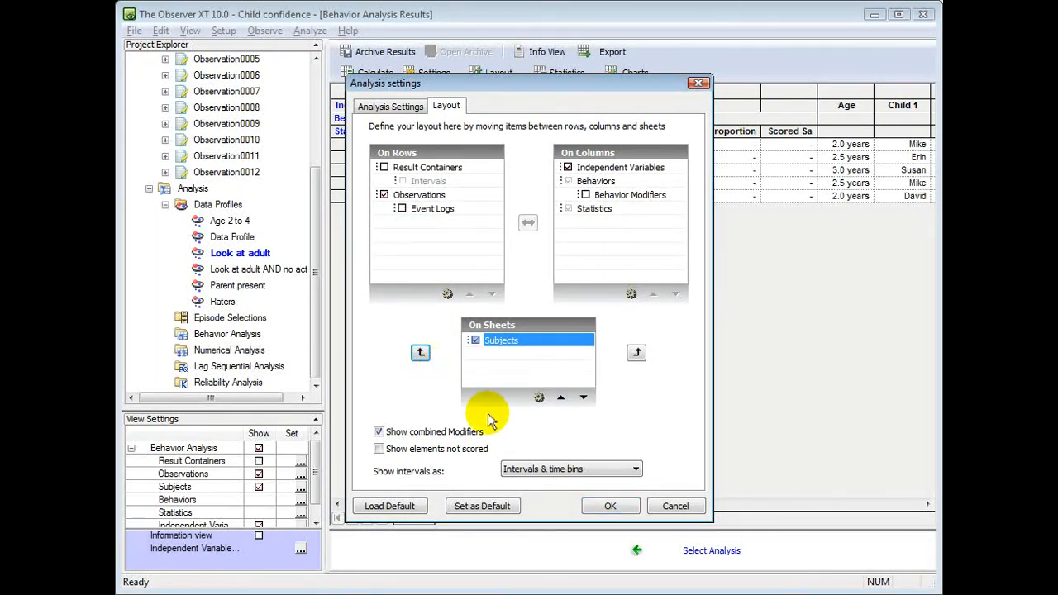
pyautogui.click(611, 505)
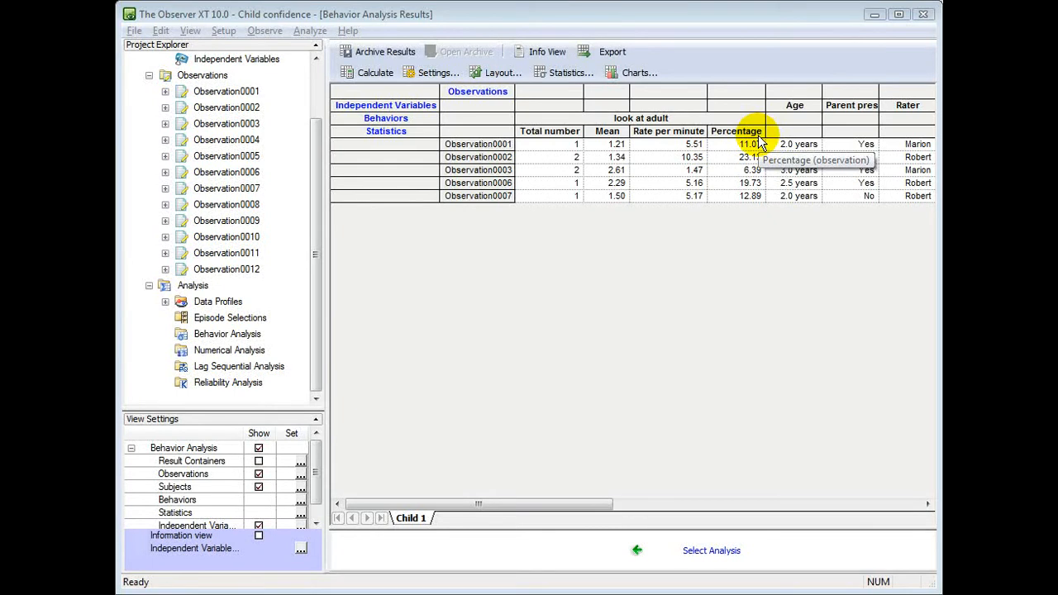
# Review the available statistics without changing them and export the results as the Excel 97-2003 worksheet "Behavior Analysis0003.xls".
pyautogui.click(561, 76)
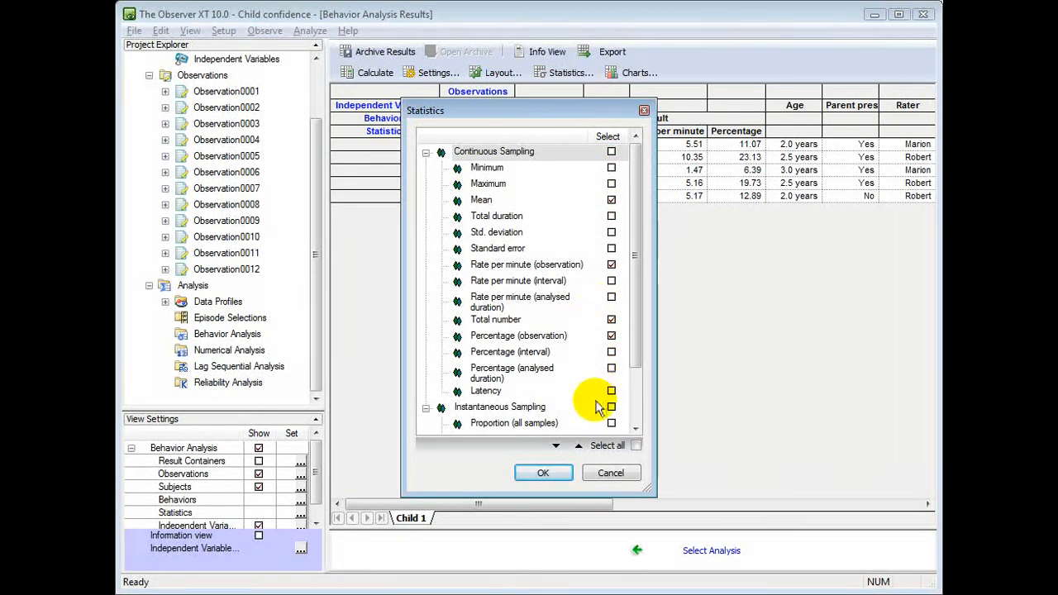
pyautogui.click(608, 475)
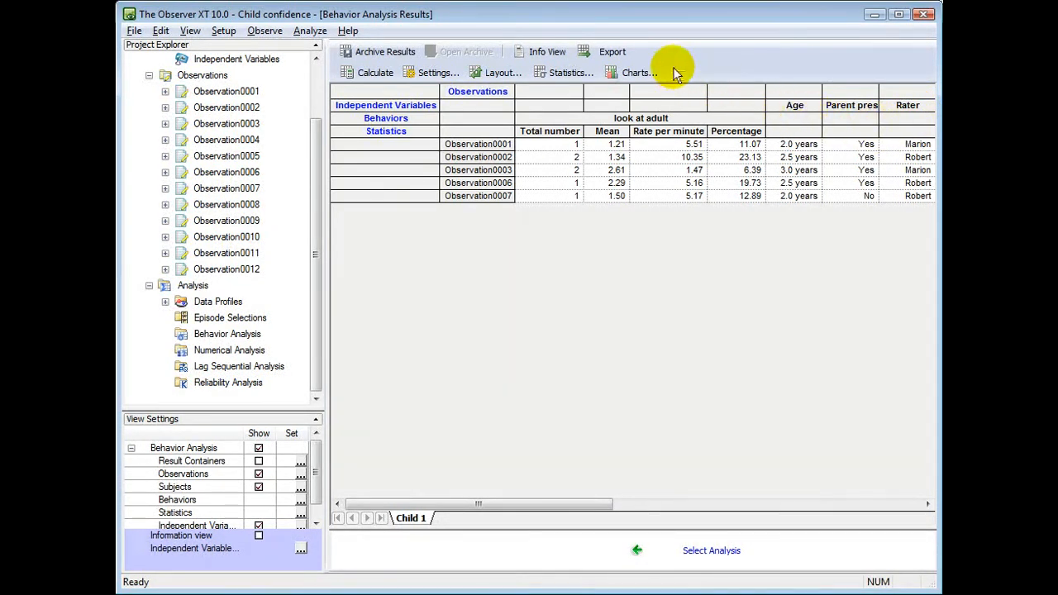
pyautogui.click(612, 52)
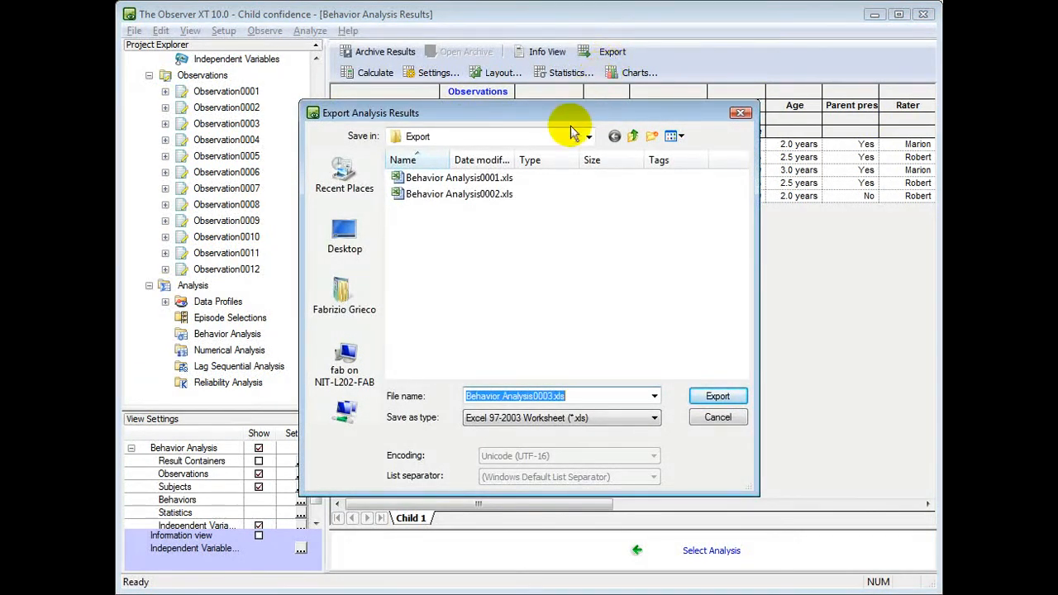
pyautogui.click(650, 420)
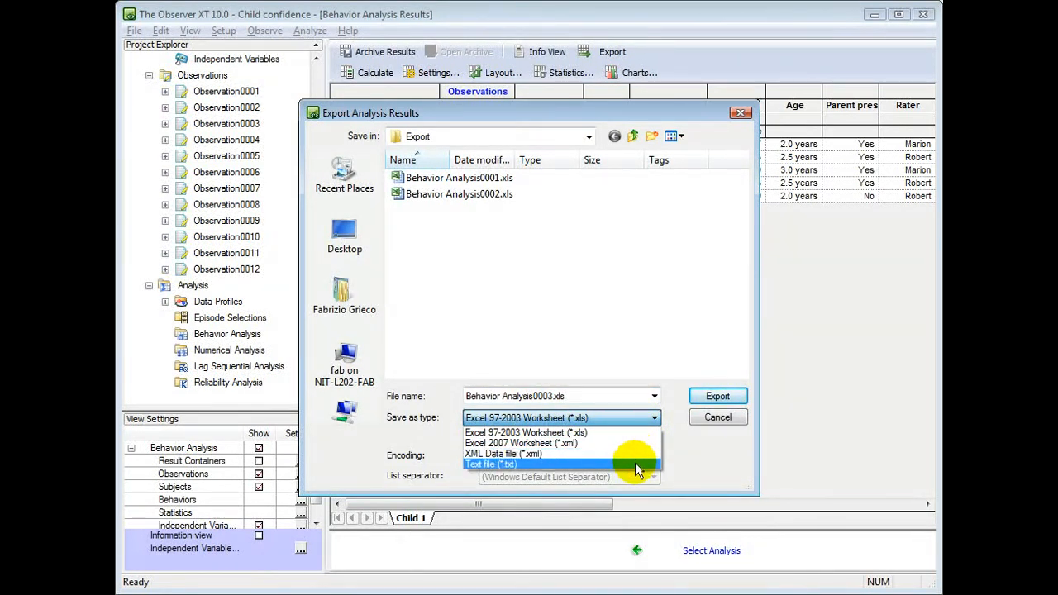
pyautogui.click(633, 434)
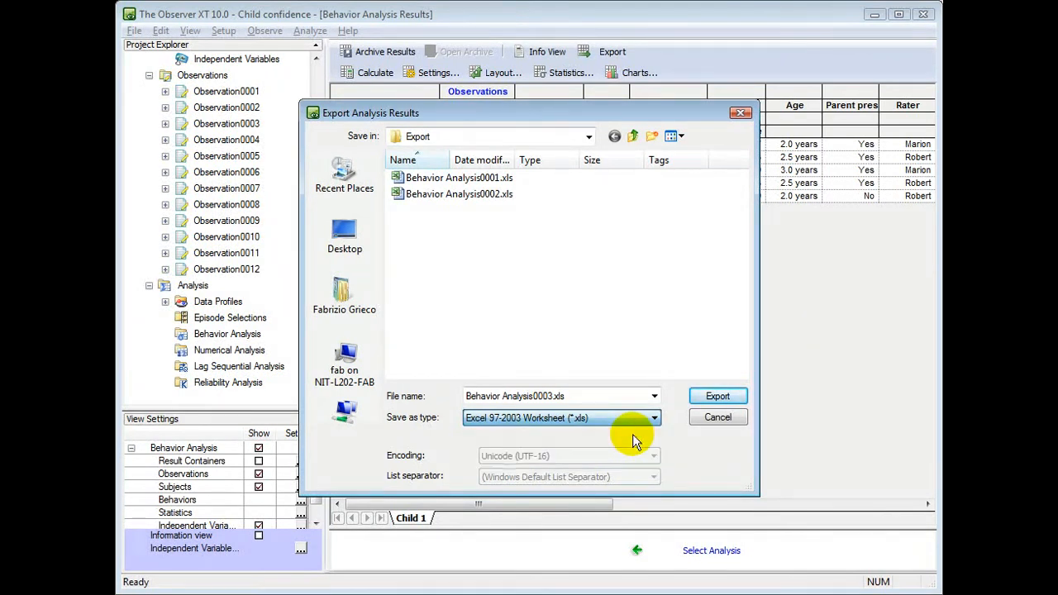
pyautogui.click(717, 398)
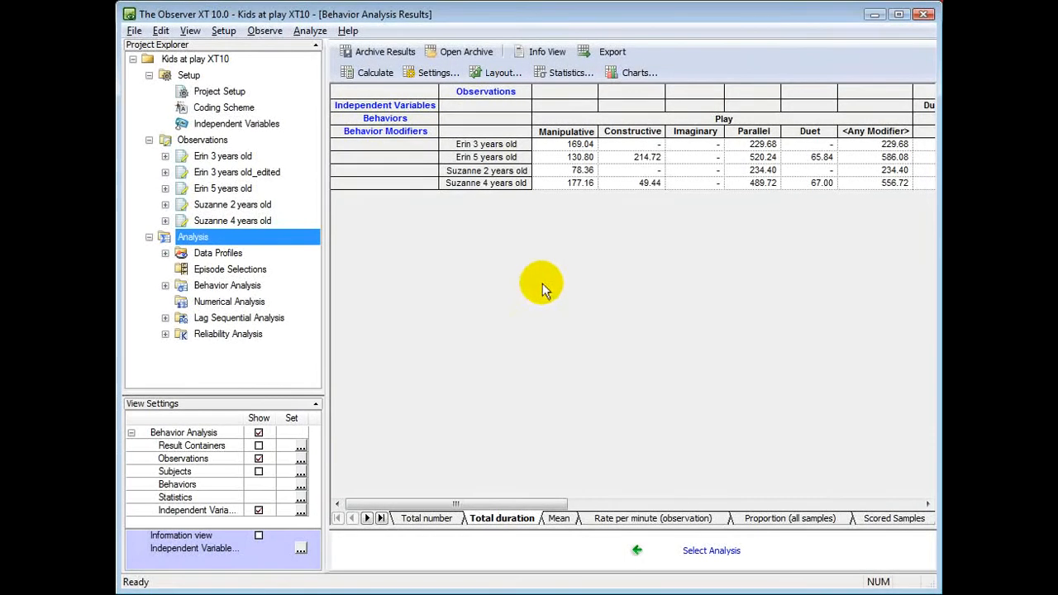
# Create a 3D clustered column chart from the Manipulative, Constructive and Parallel columns of the Total duration results for all four observations.
pyautogui.click(580, 147)
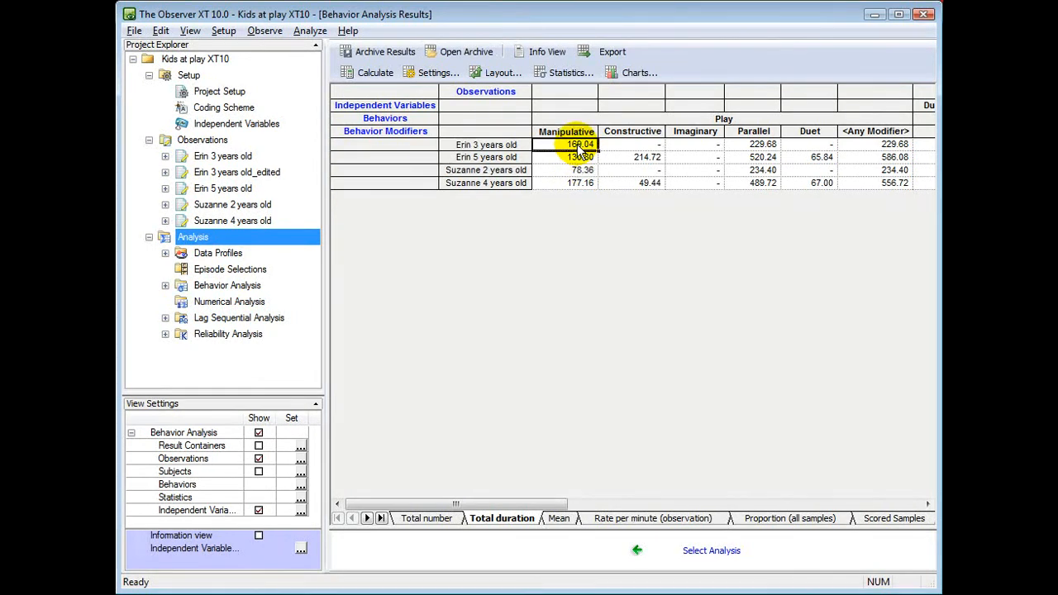
pyautogui.moveTo(581, 148); pyautogui.dragTo(659, 190)
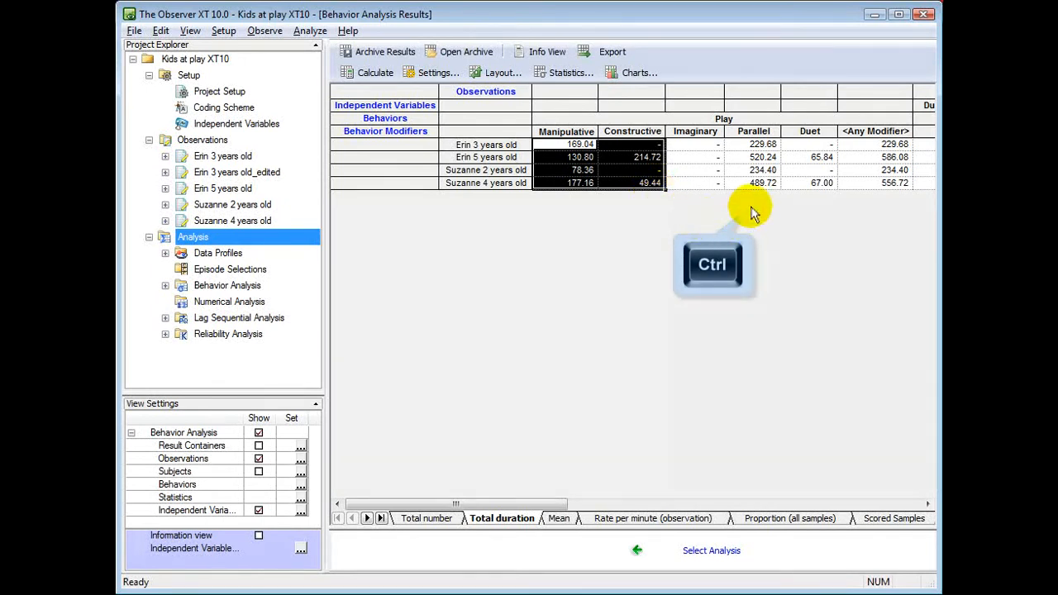
pyautogui.keyDown('ctrl'); pyautogui.click(761, 151); pyautogui.keyUp('ctrl')
pyautogui.moveTo(761, 151); pyautogui.dragTo(761, 192)
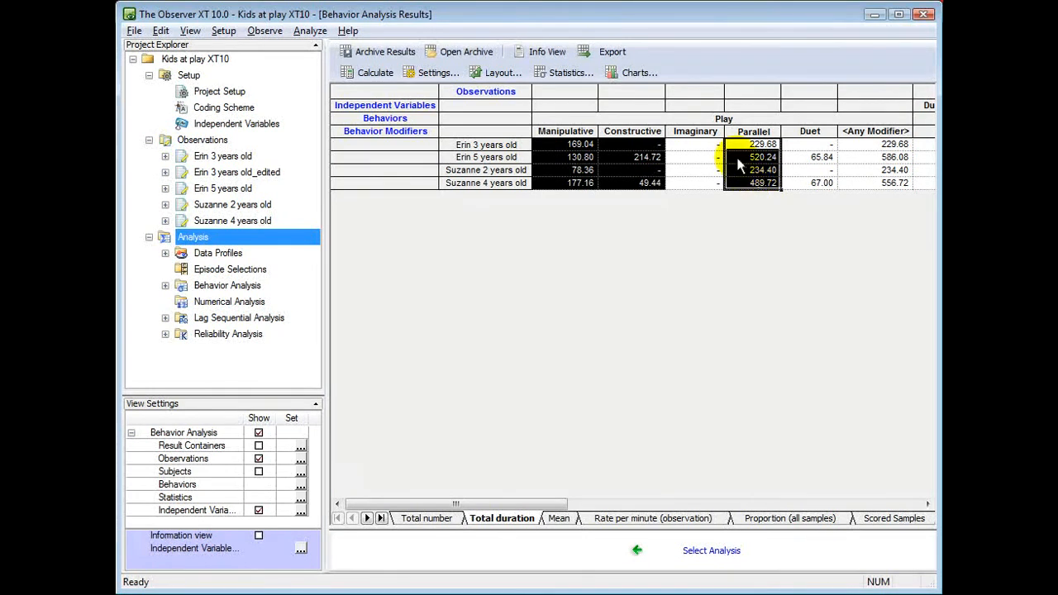
pyautogui.click(639, 73)
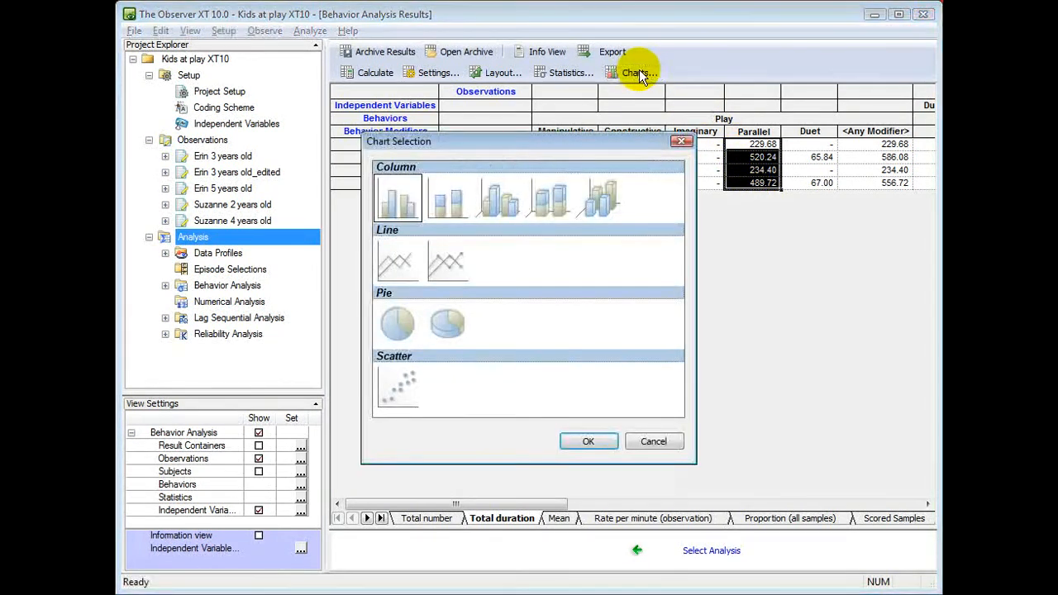
pyautogui.click(501, 201)
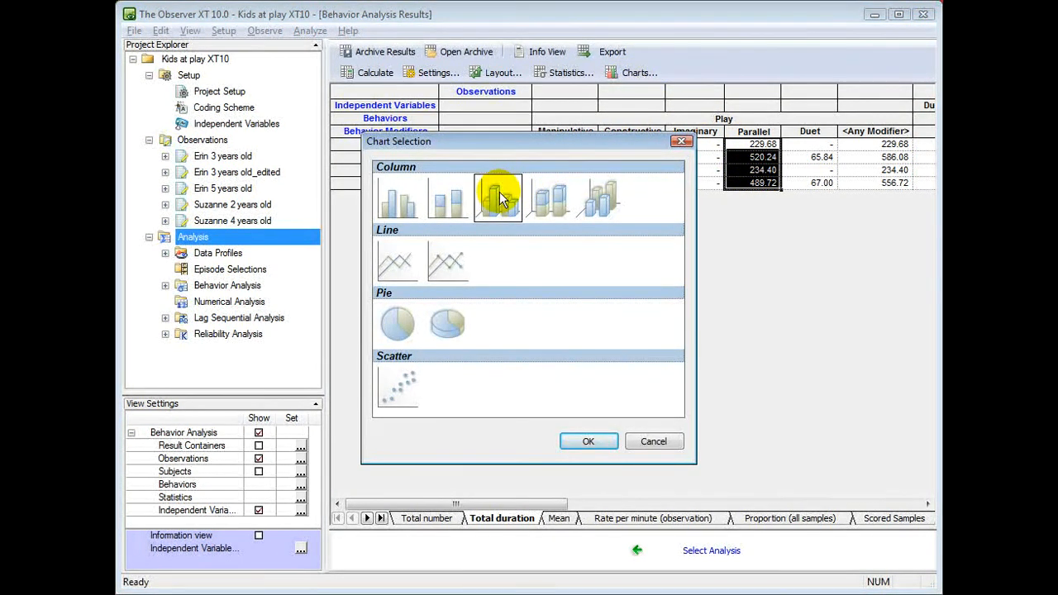
pyautogui.click(589, 442)
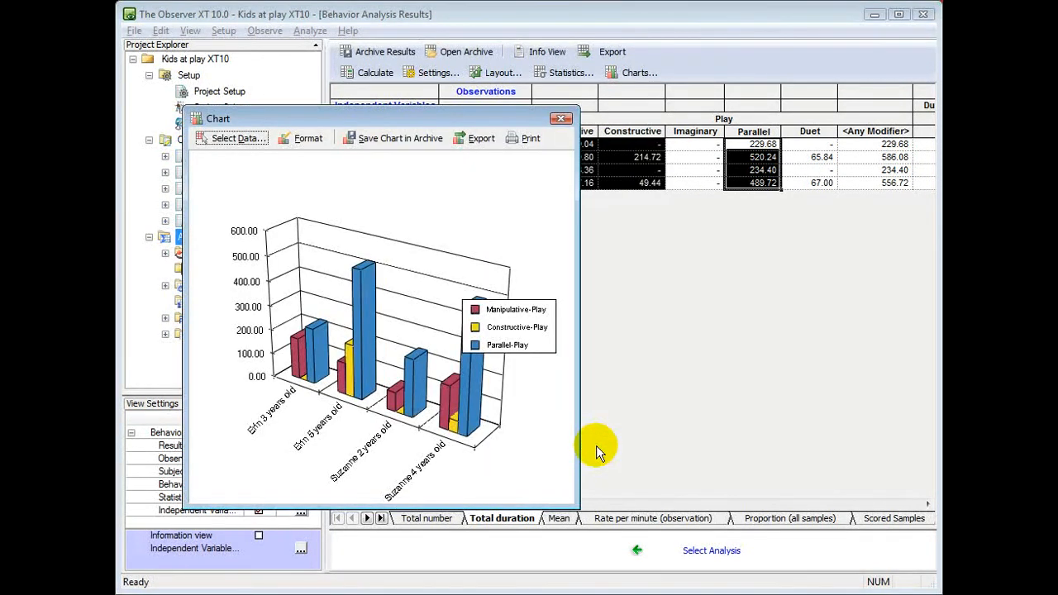
# Move the chart window aside and review the data series and x-axis labels used in the chart.
pyautogui.moveTo(370, 118); pyautogui.dragTo(546, 121)
pyautogui.moveTo(585, 224); pyautogui.dragTo(576, 302)
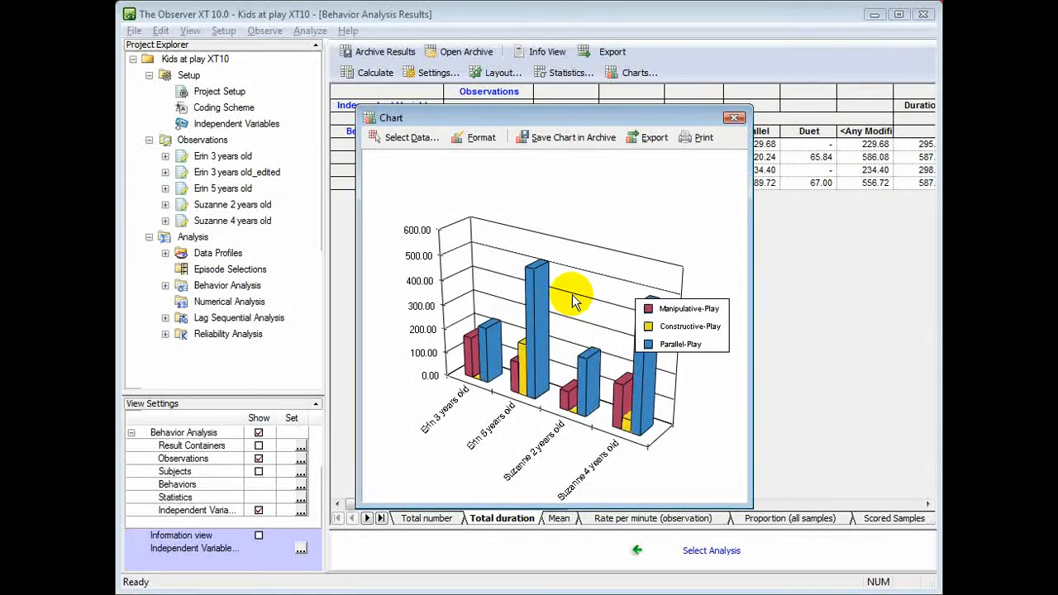
pyautogui.click(411, 140)
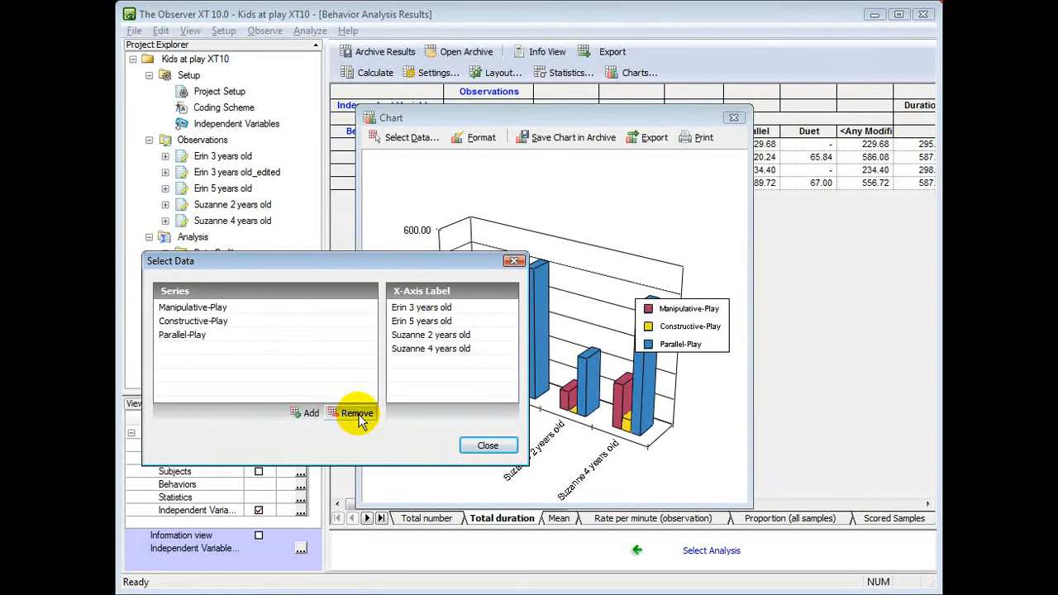
pyautogui.click(481, 446)
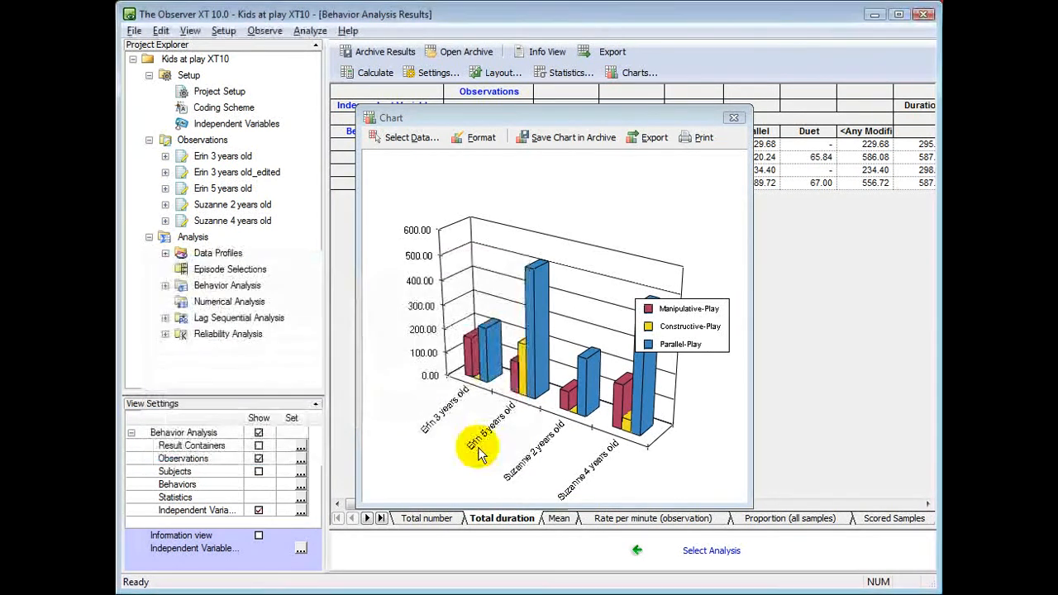
# Review the chart's General, Axes and Series format properties, leaving all of them unchanged.
pyautogui.click(478, 138)
pyautogui.click(435, 149)
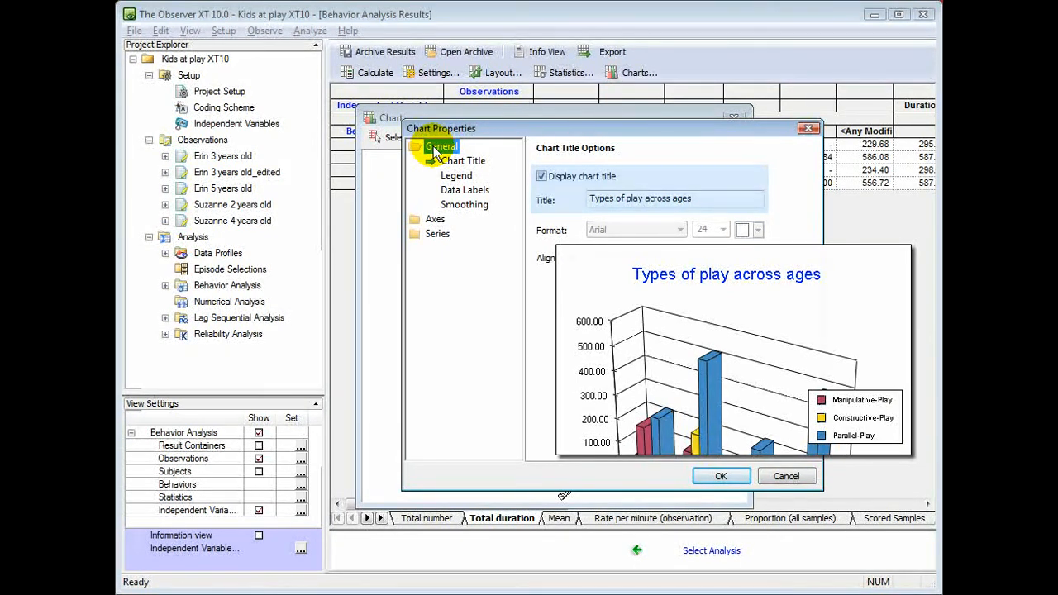
pyautogui.click(434, 219)
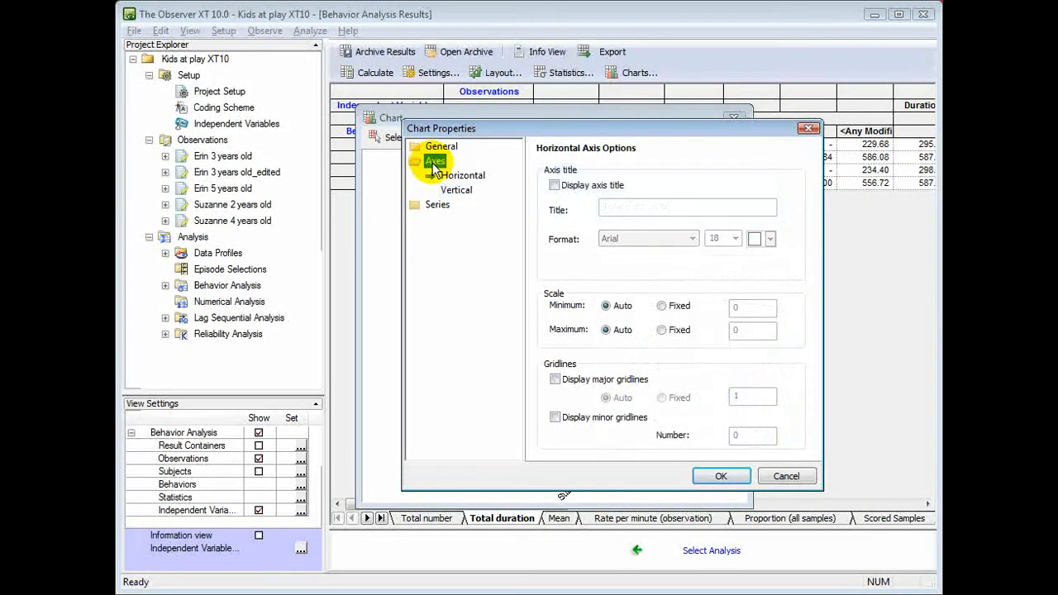
pyautogui.click(434, 207)
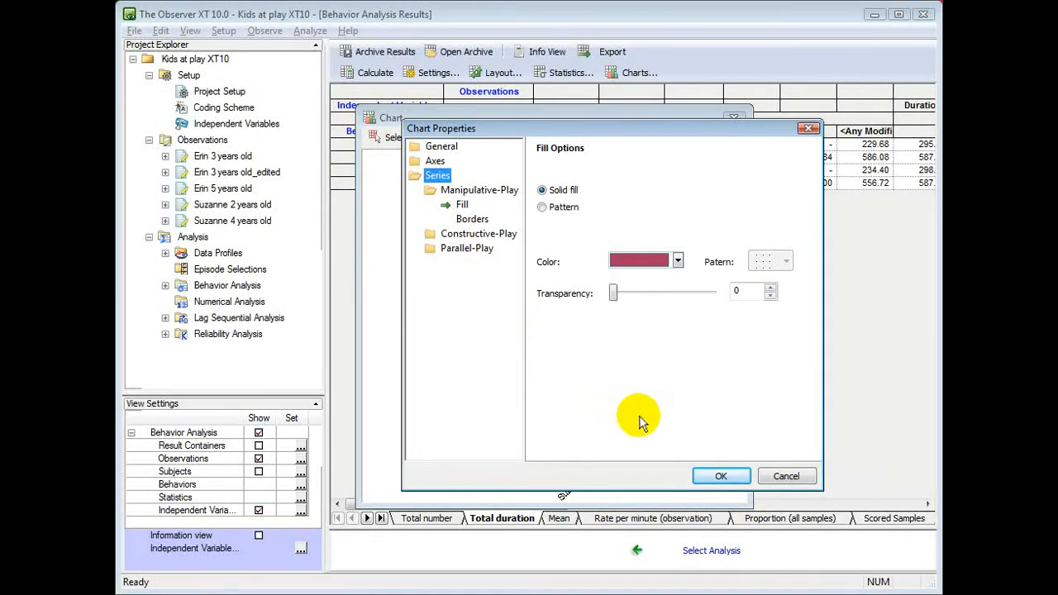
pyautogui.click(722, 477)
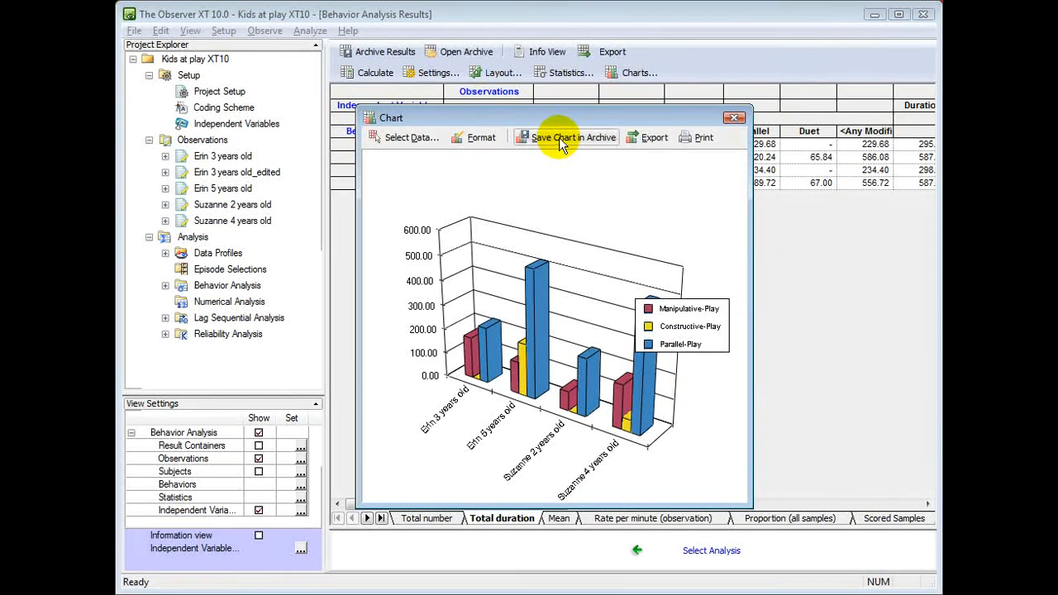
# Review the image file types offered for exporting the chart, and leave without saving.
pyautogui.click(653, 139)
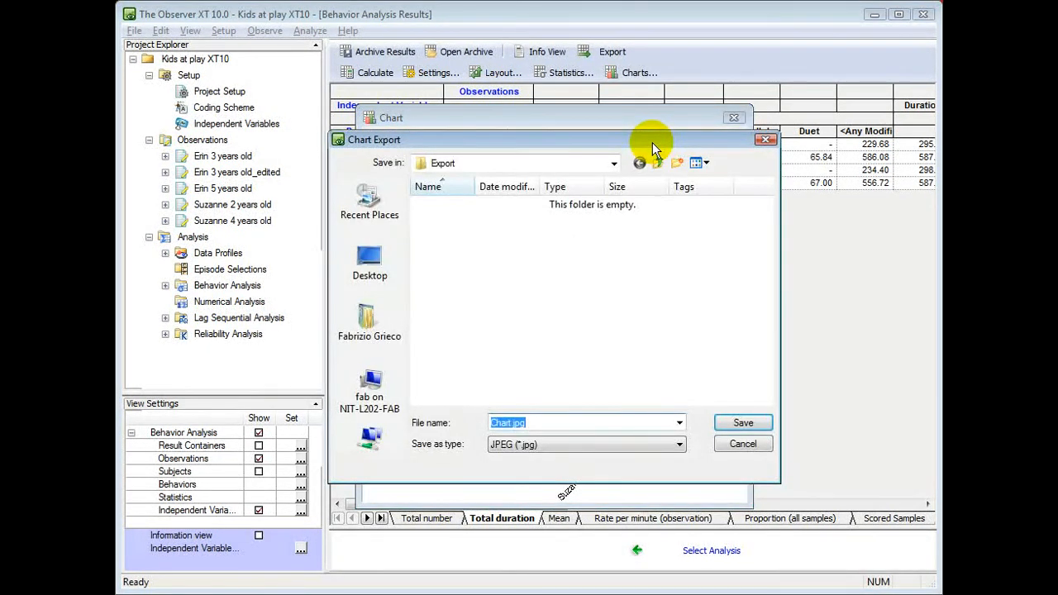
pyautogui.click(531, 445)
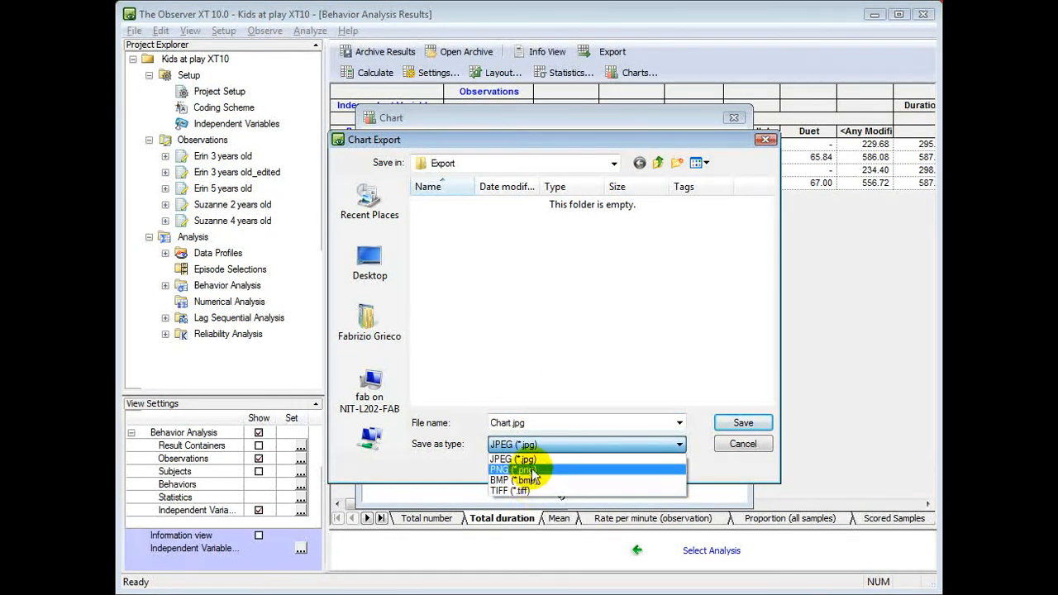
pyautogui.click(741, 446)
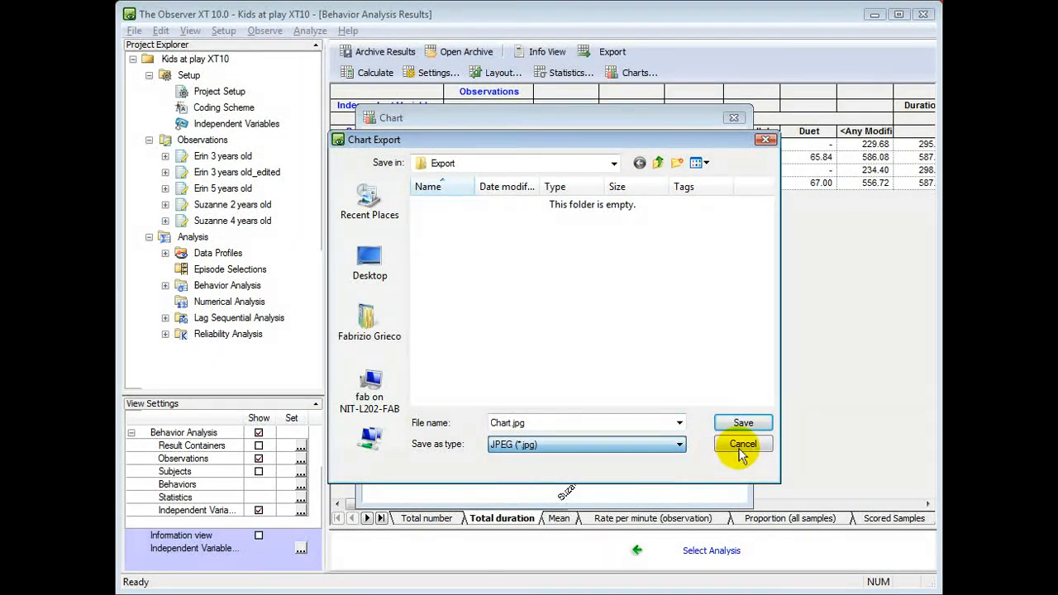
pyautogui.click(742, 445)
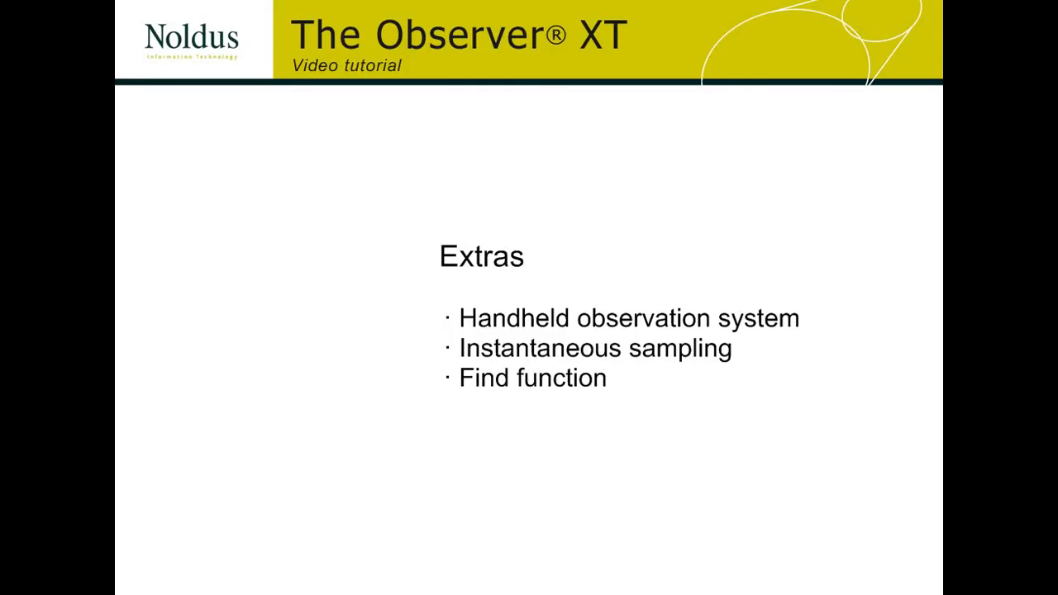
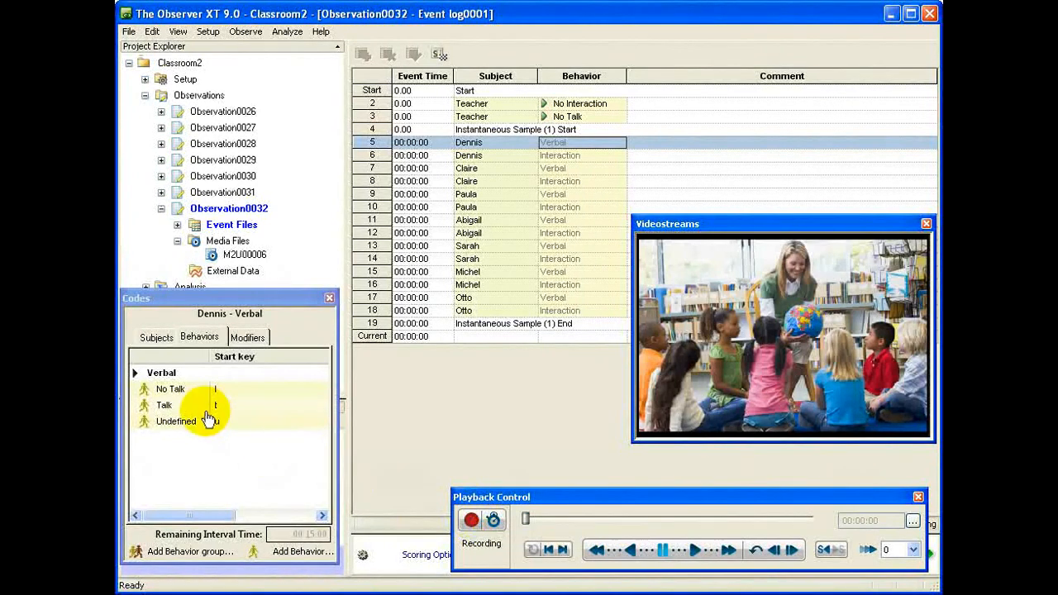
# Score the first three children in instantaneous sample 1 of Observation0032 as No Talk and No Interaction.
pyautogui.click(177, 392)
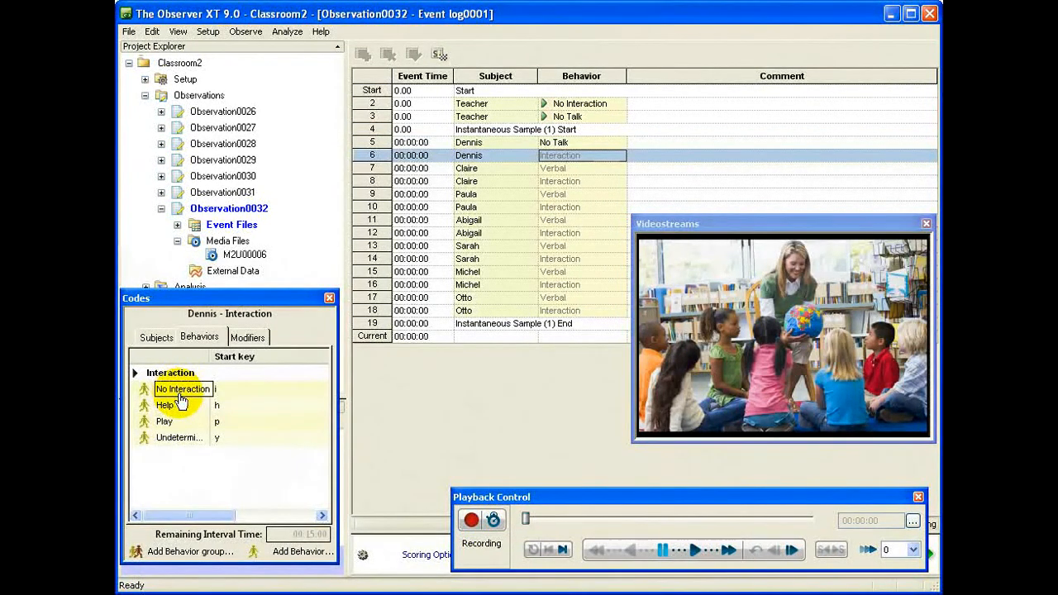
pyautogui.click(180, 395)
pyautogui.click(180, 396)
pyautogui.click(180, 395)
pyautogui.click(179, 395)
pyautogui.click(179, 395)
# Score the fourth child in the sample as Talk and Help, and the fifth as No Talk and No Interaction.
pyautogui.click(172, 409)
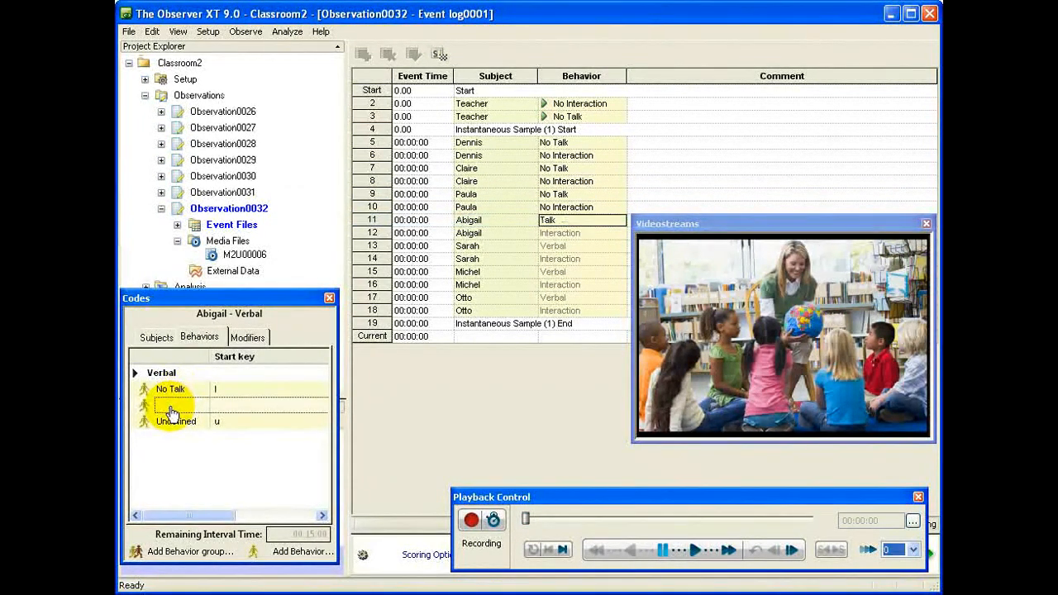
pyautogui.click(174, 407)
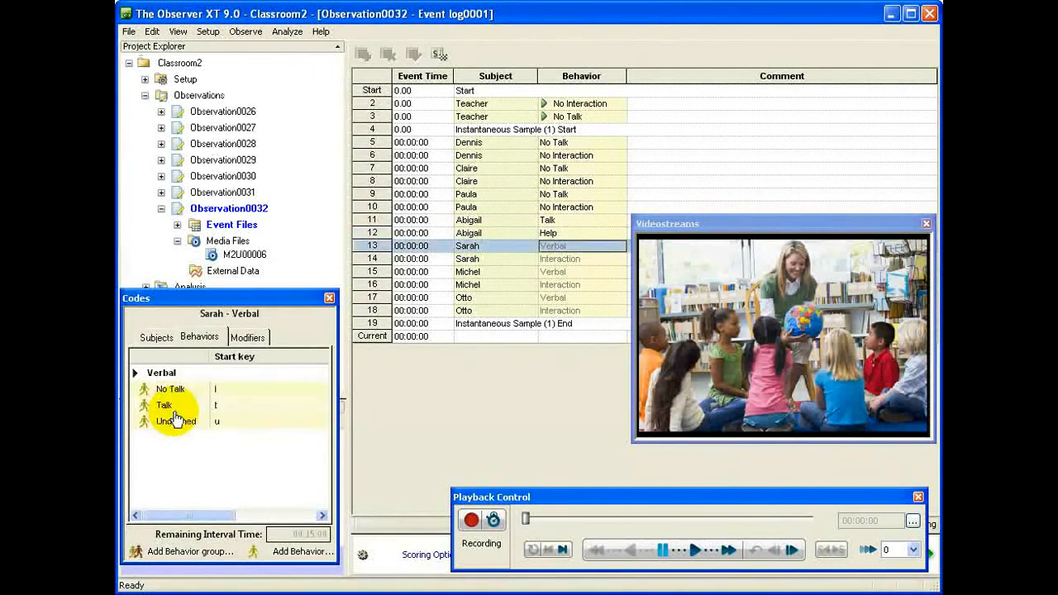
pyautogui.click(175, 390)
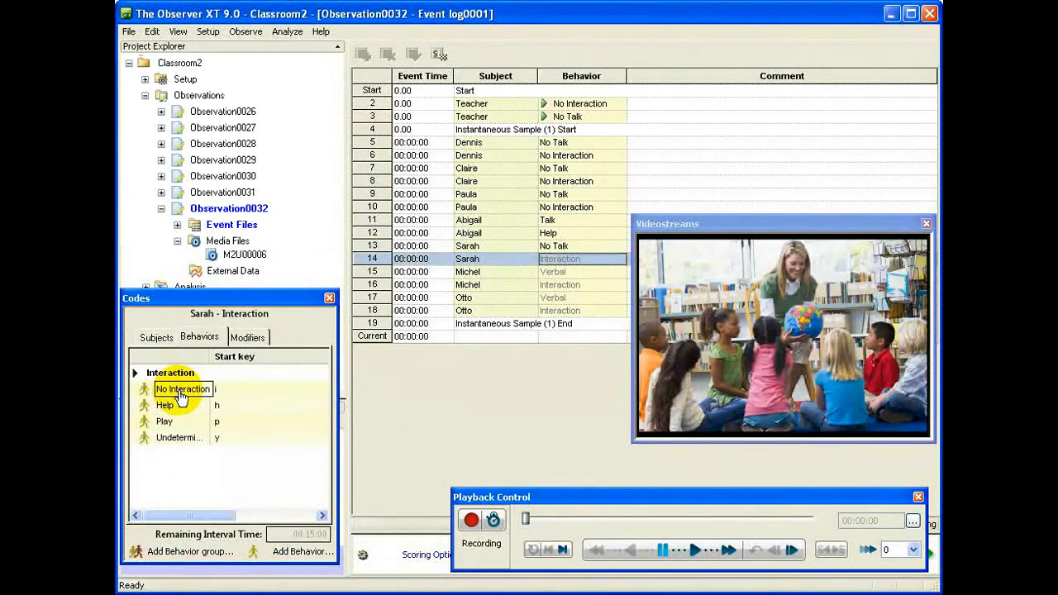
pyautogui.click(180, 396)
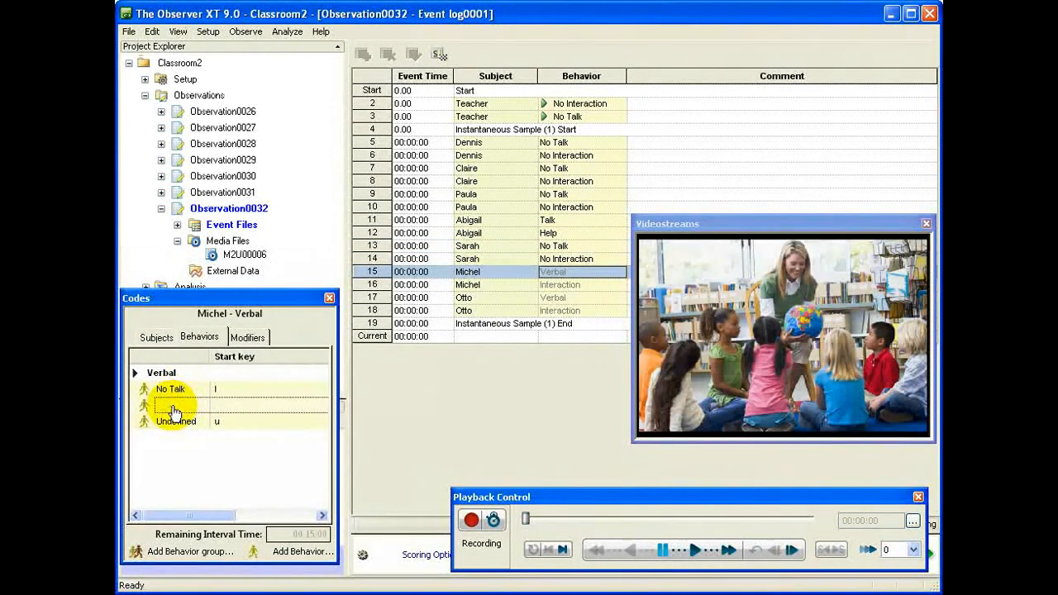
# Score the sixth child in the sample as Talk and No Interaction, and the seventh as Talk and Help.
pyautogui.click(169, 406)
pyautogui.click(190, 391)
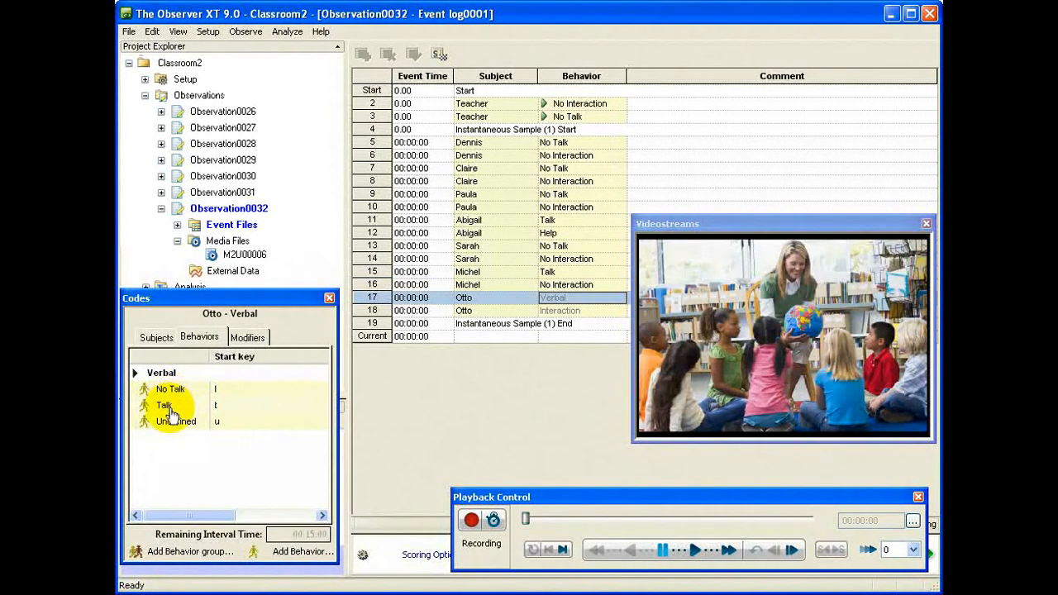
pyautogui.click(165, 405)
pyautogui.click(168, 407)
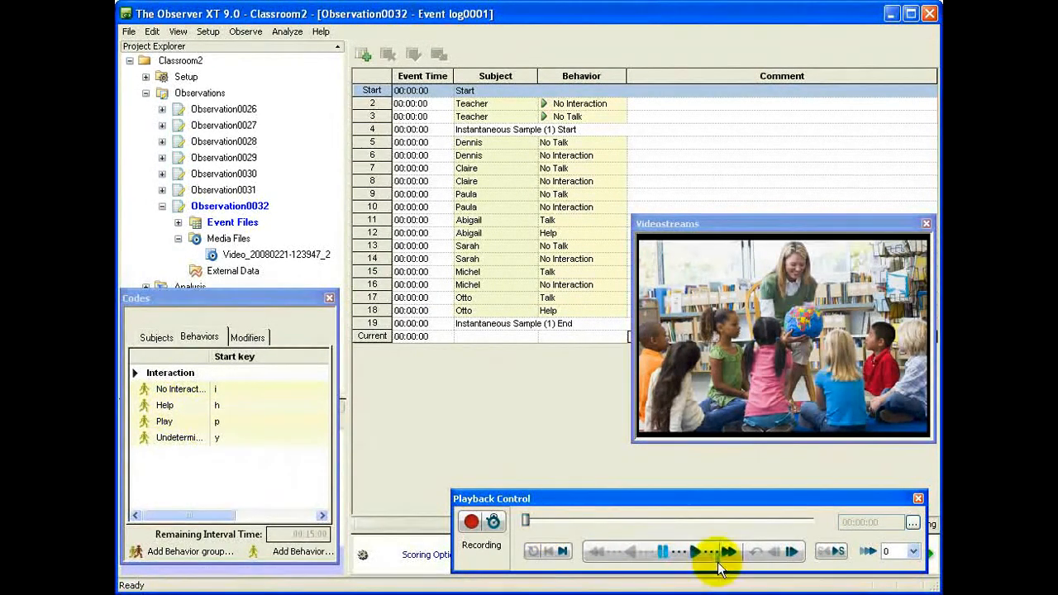
# Jump to the next sample interval in the event log and in the visualization of Observation0032.
pyautogui.click(841, 559)
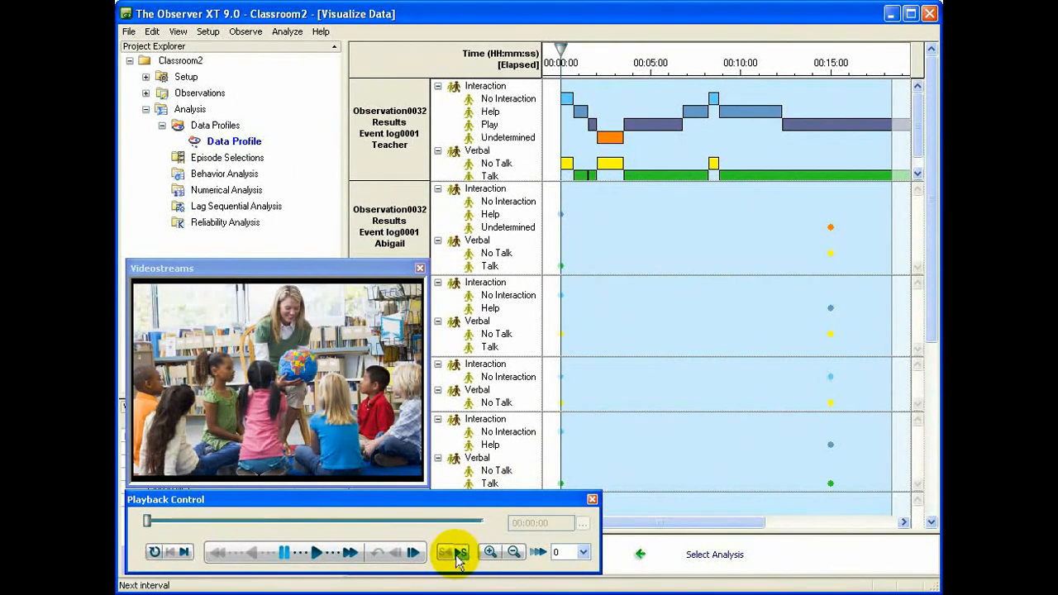
pyautogui.click(458, 560)
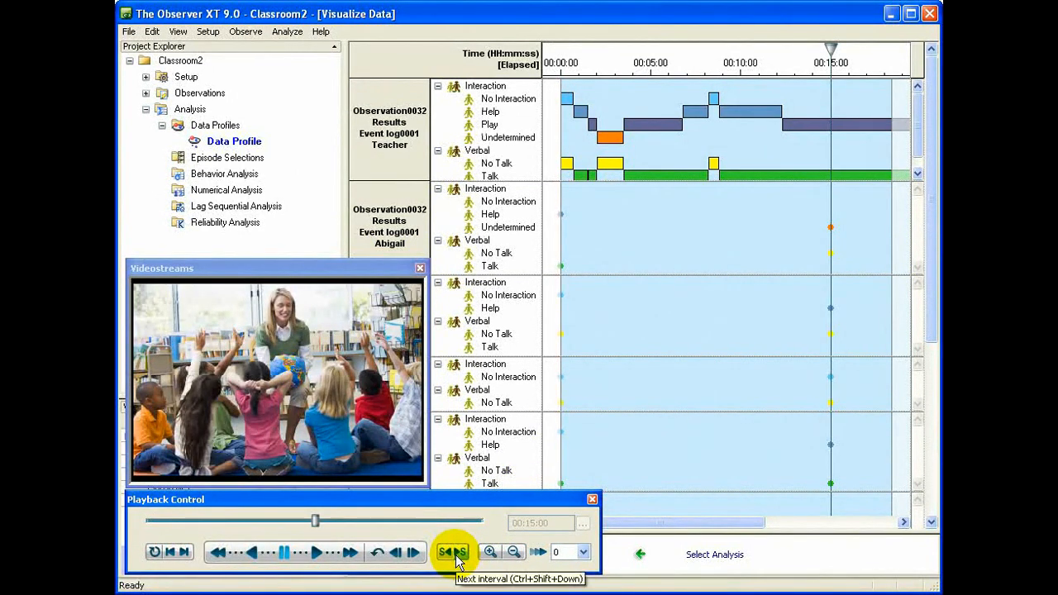
pyautogui.click(458, 560)
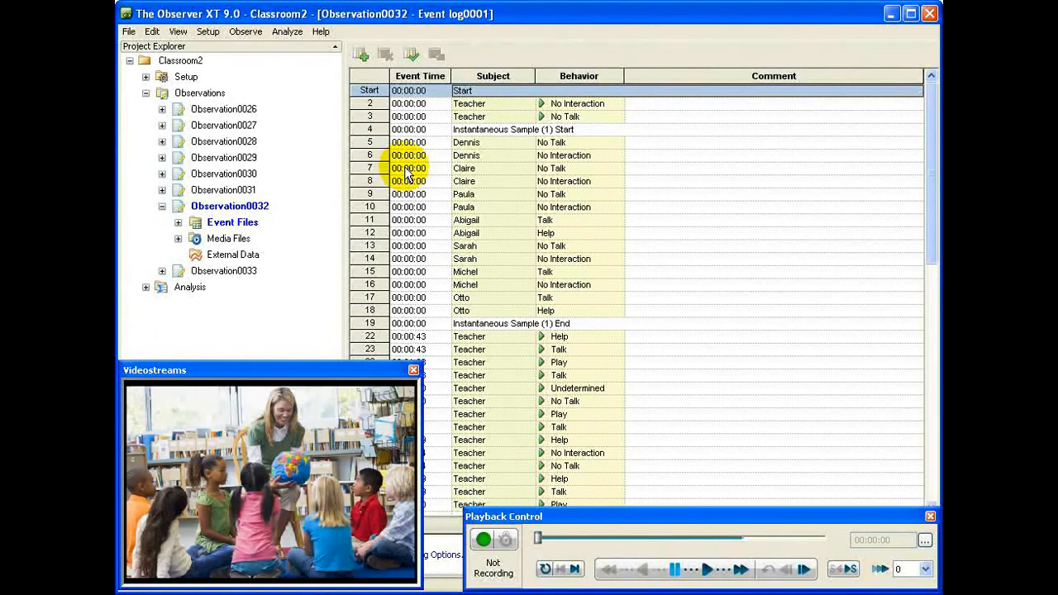
# Set up an event search for the sample's fourth child with the behavior Undetermined.
pyautogui.click(149, 33)
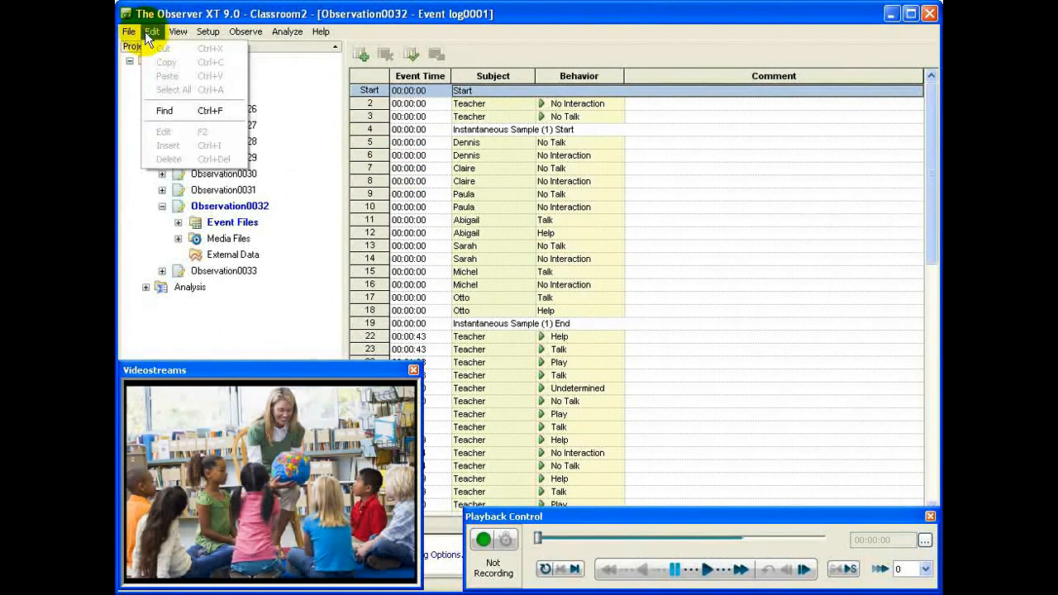
pyautogui.click(163, 109)
pyautogui.moveTo(230, 125); pyautogui.dragTo(254, 23)
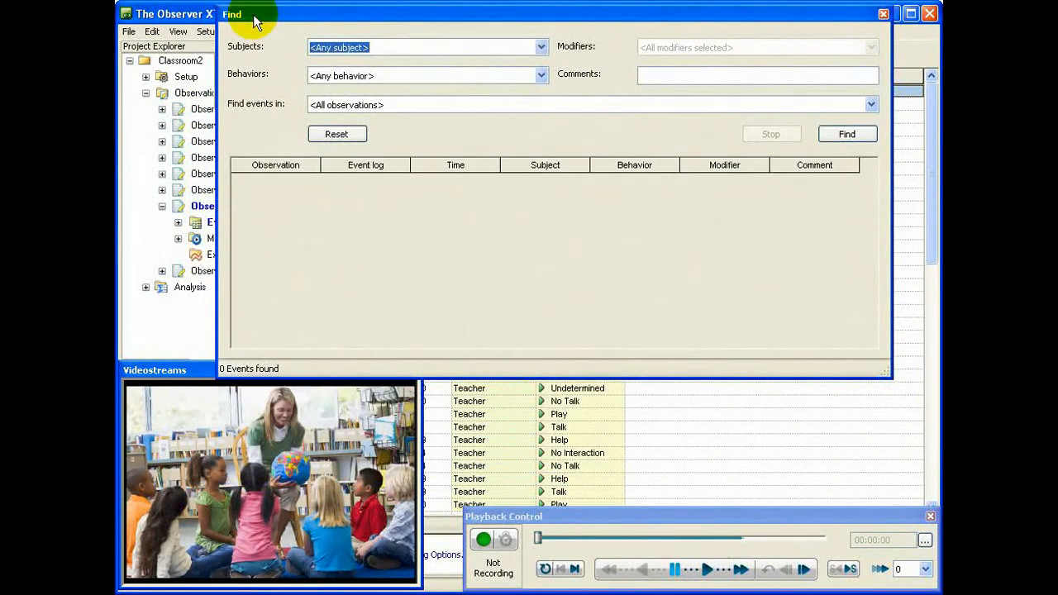
pyautogui.click(541, 47)
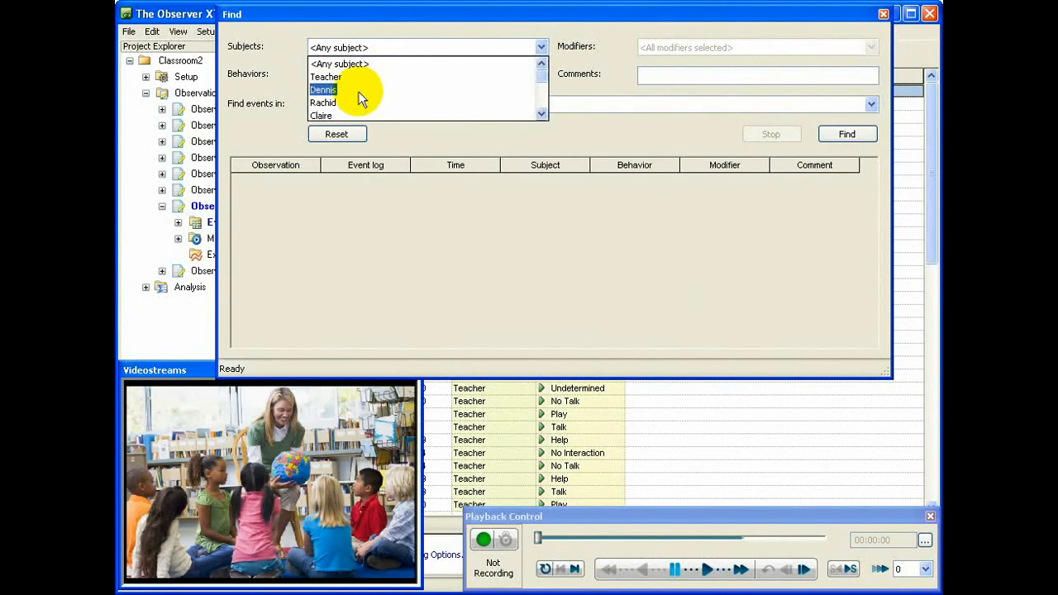
pyautogui.scroll(-2, 340, 102)
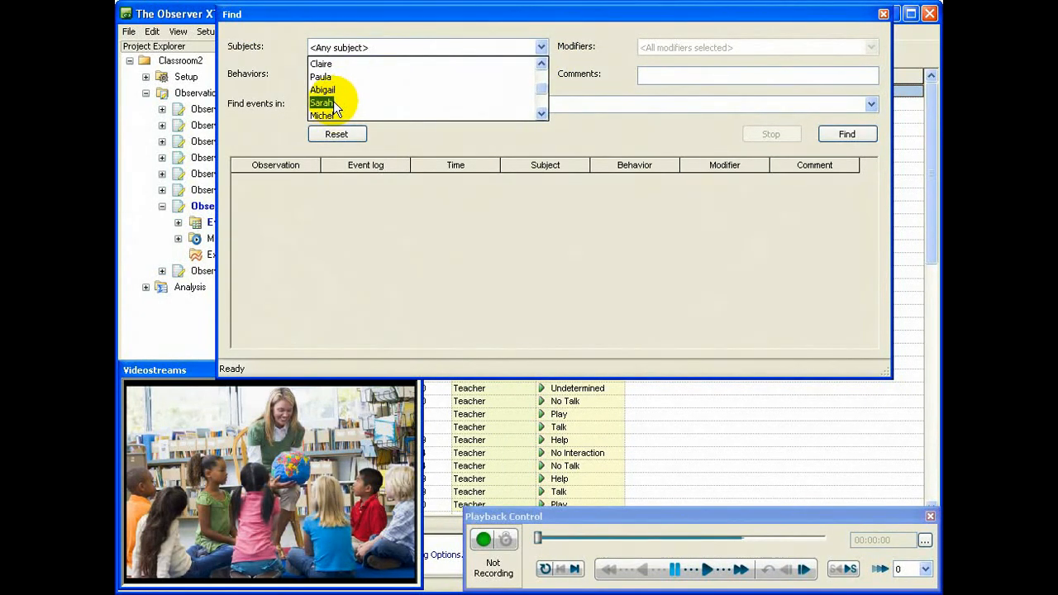
pyautogui.click(331, 91)
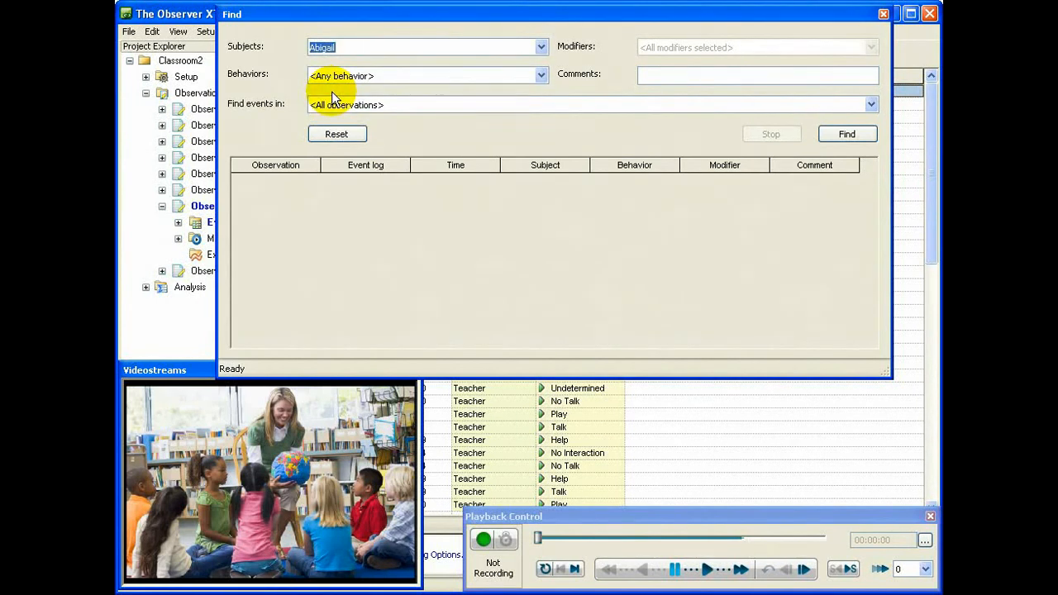
pyautogui.click(541, 75)
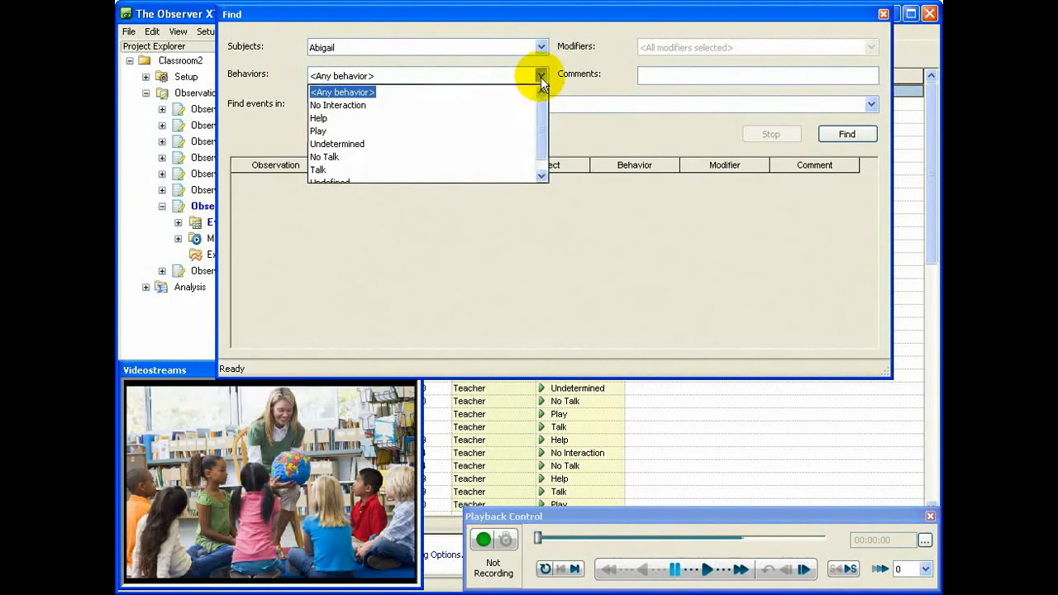
pyautogui.click(347, 144)
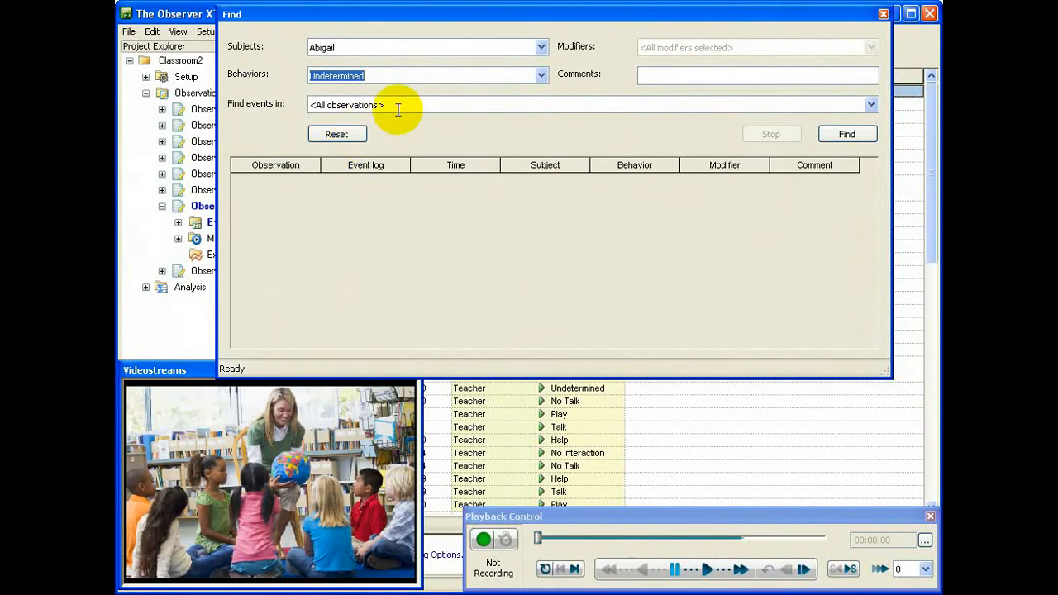
# Try excluding individual observations from the search scope, and reselect all of them.
pyautogui.click(872, 105)
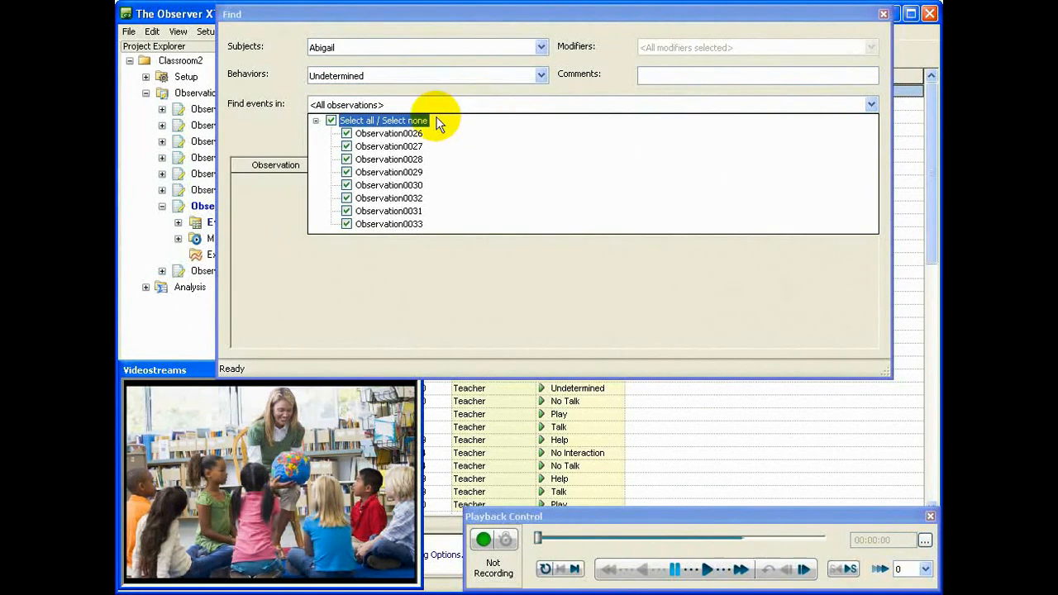
pyautogui.click(347, 159)
pyautogui.click(346, 185)
pyautogui.click(332, 121)
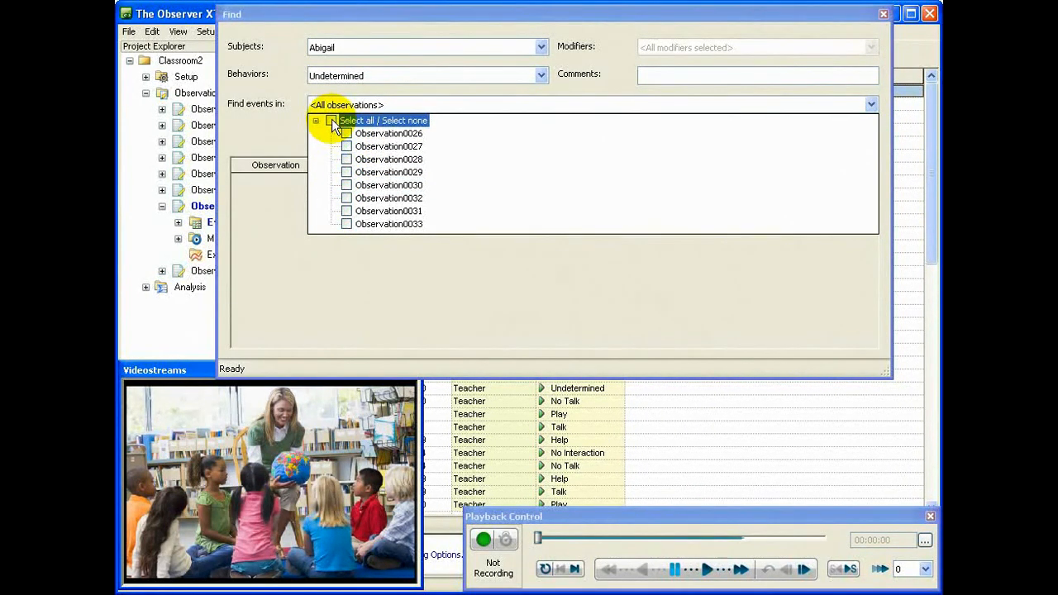
pyautogui.click(332, 121)
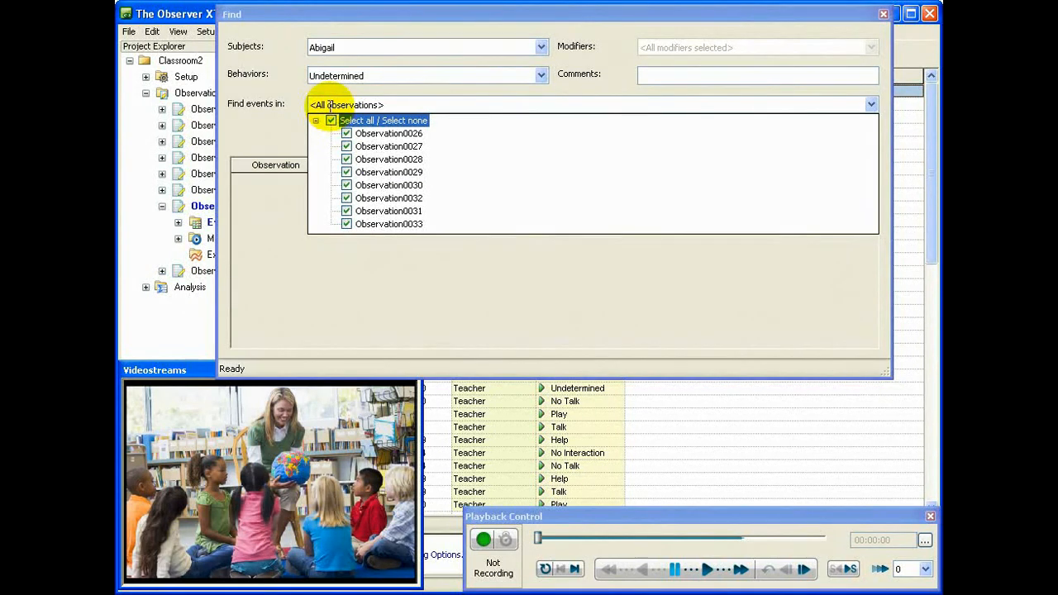
pyautogui.click(330, 105)
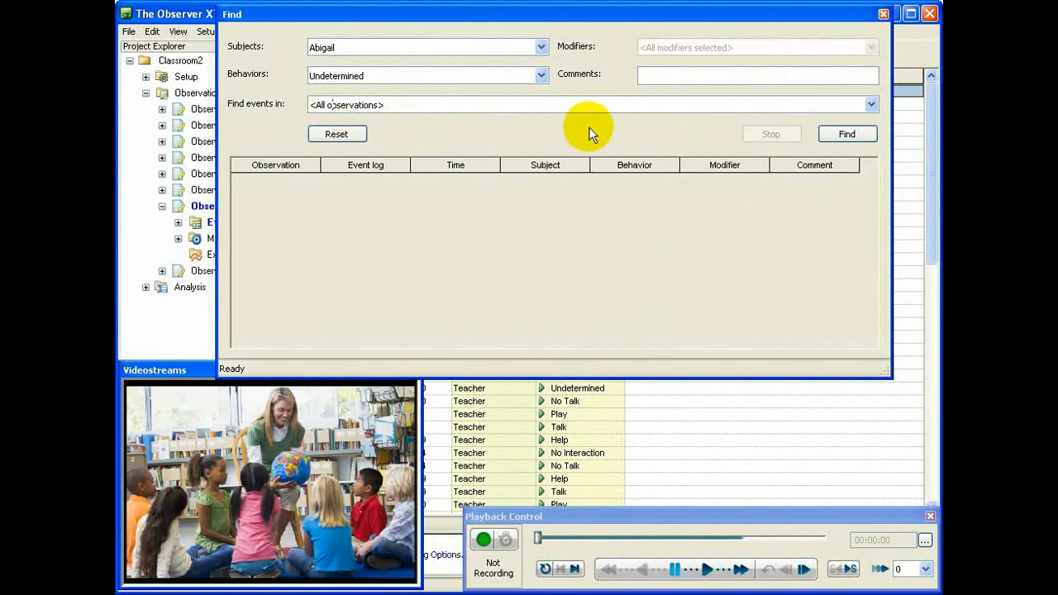
# Run the search and add the comment "hesitate" to the matching event in Observation0032 at 00:15:00.
pyautogui.click(841, 140)
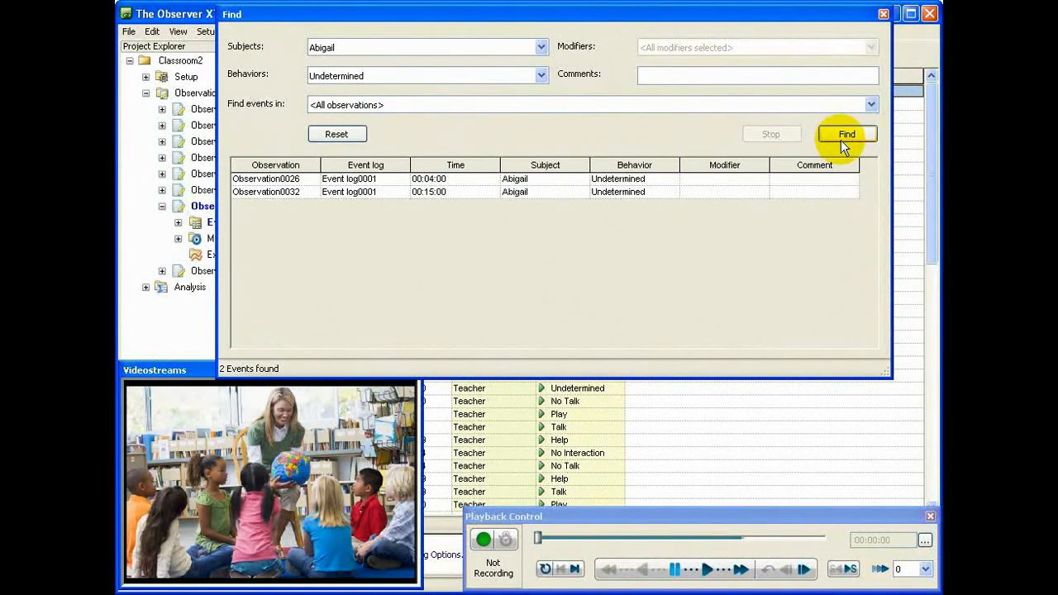
pyautogui.doubleClick(583, 194)
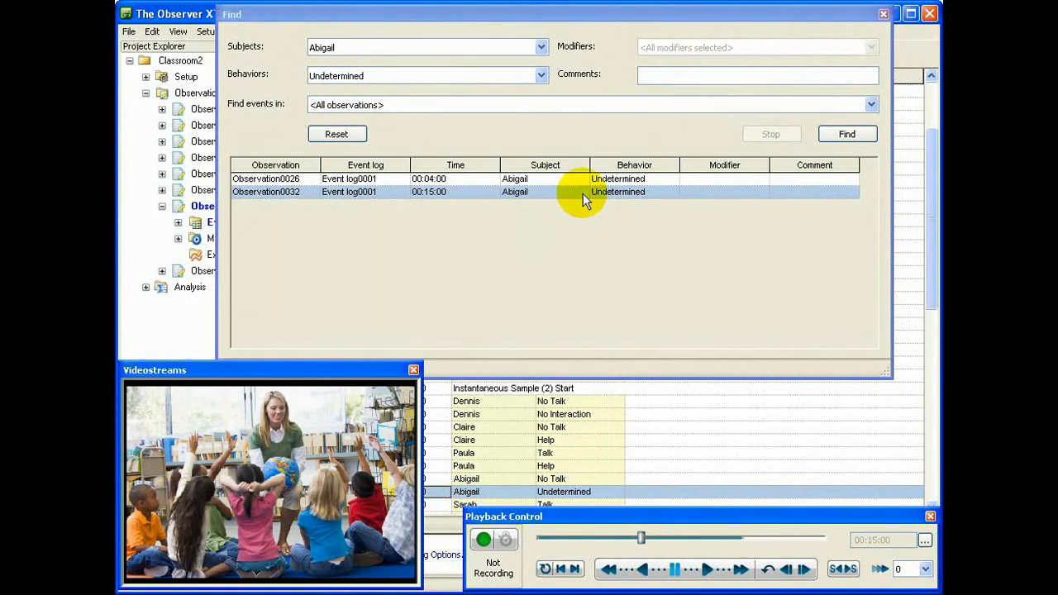
pyautogui.click(649, 490)
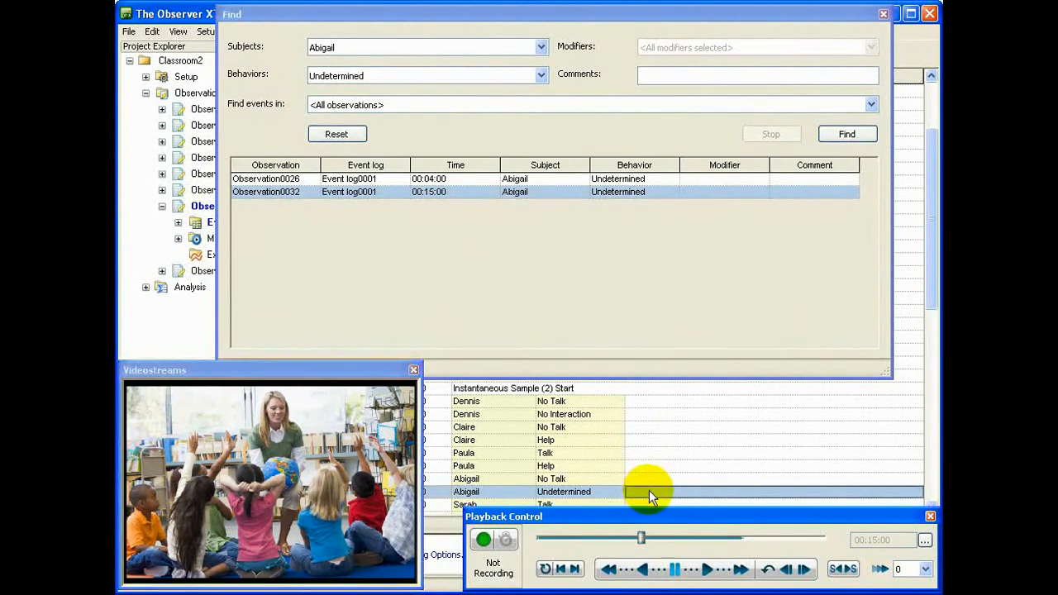
pyautogui.write('hesitate')
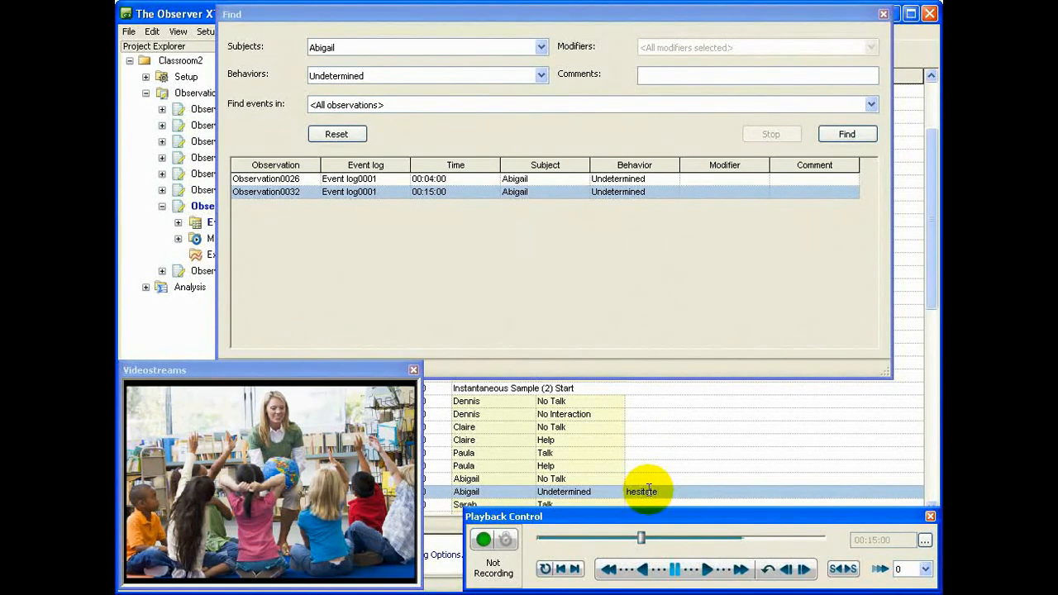
# Reset the search criteria and search all observations for events whose comments contain "group".
pyautogui.click(347, 135)
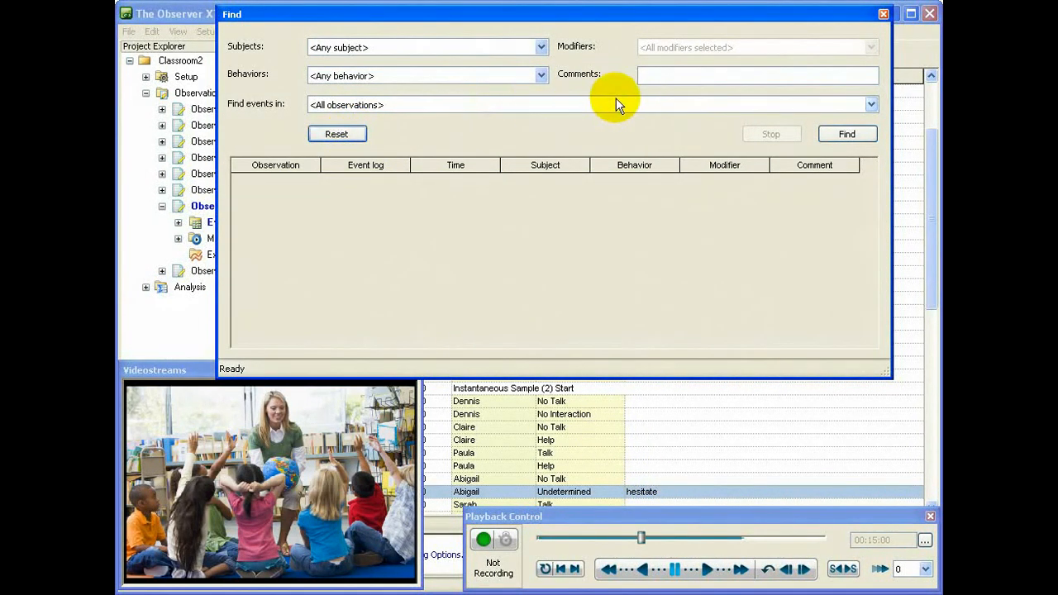
pyautogui.click(673, 74)
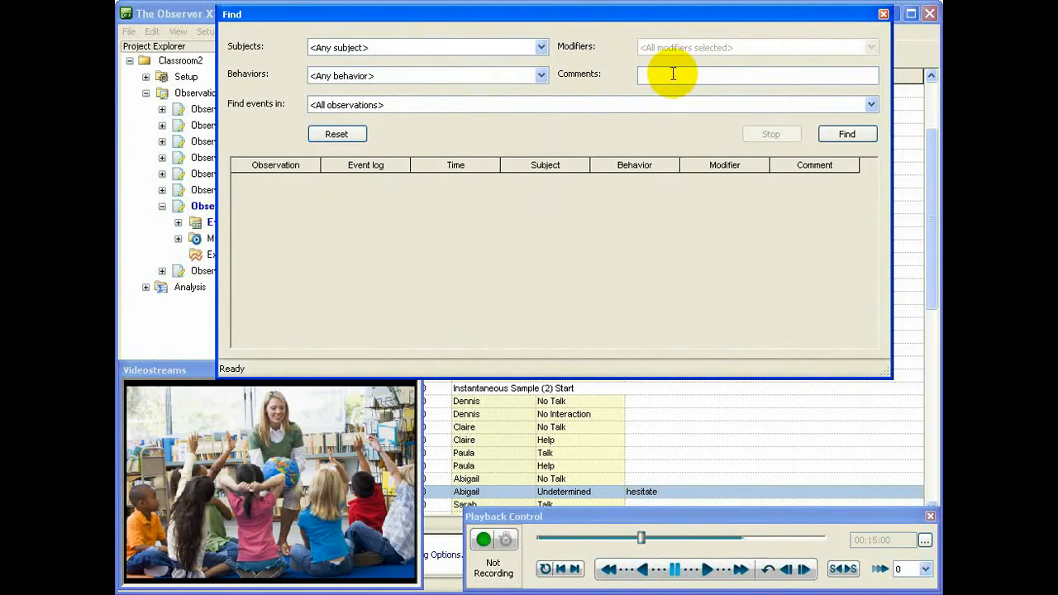
pyautogui.write('group')
pyautogui.click(848, 135)
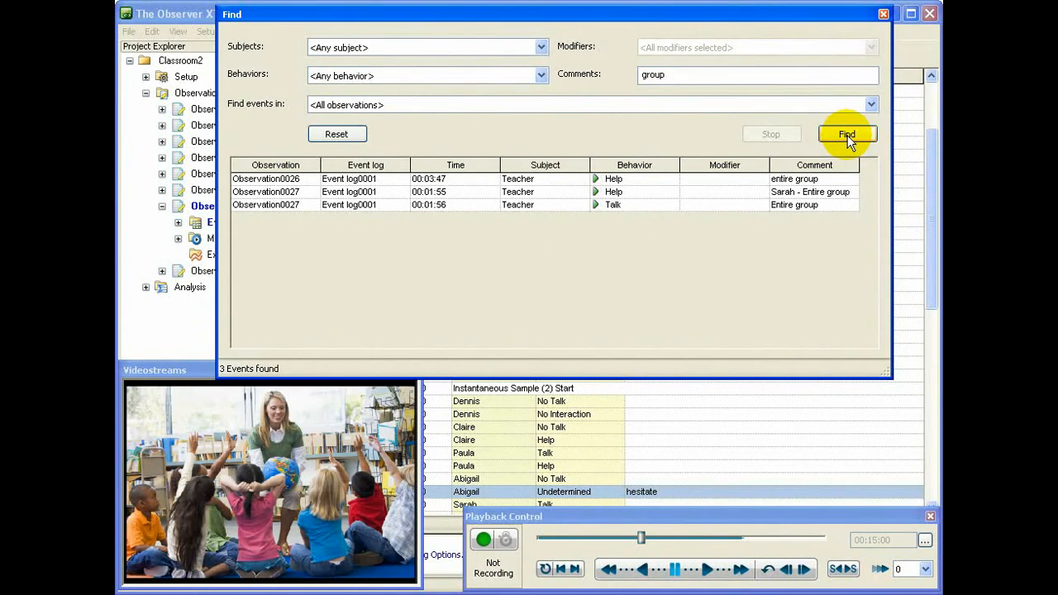
# Select all the events found by the comment search and copy them.
pyautogui.rightClick(728, 177)
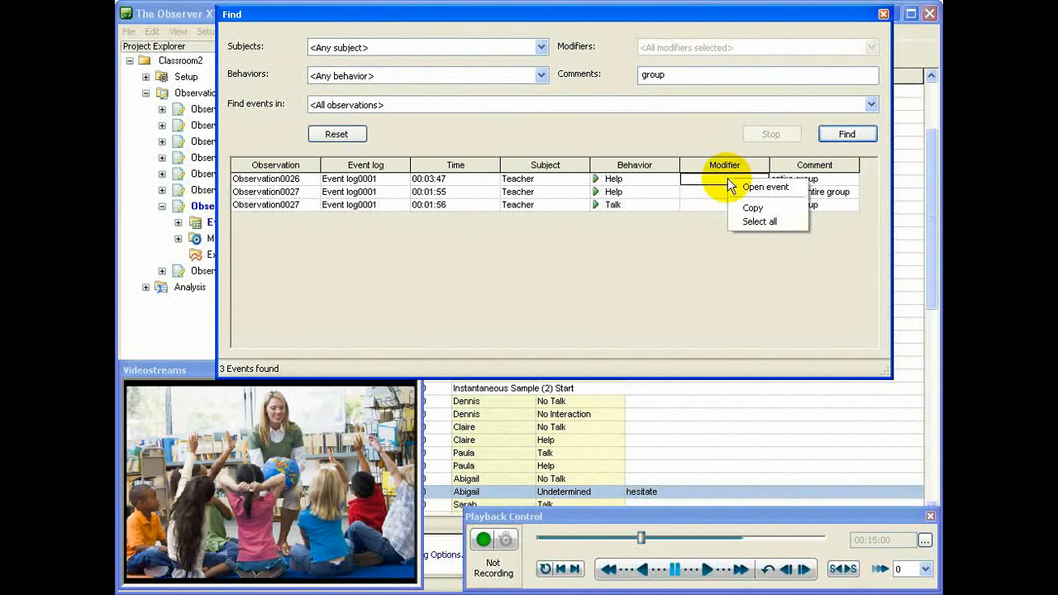
pyautogui.click(760, 220)
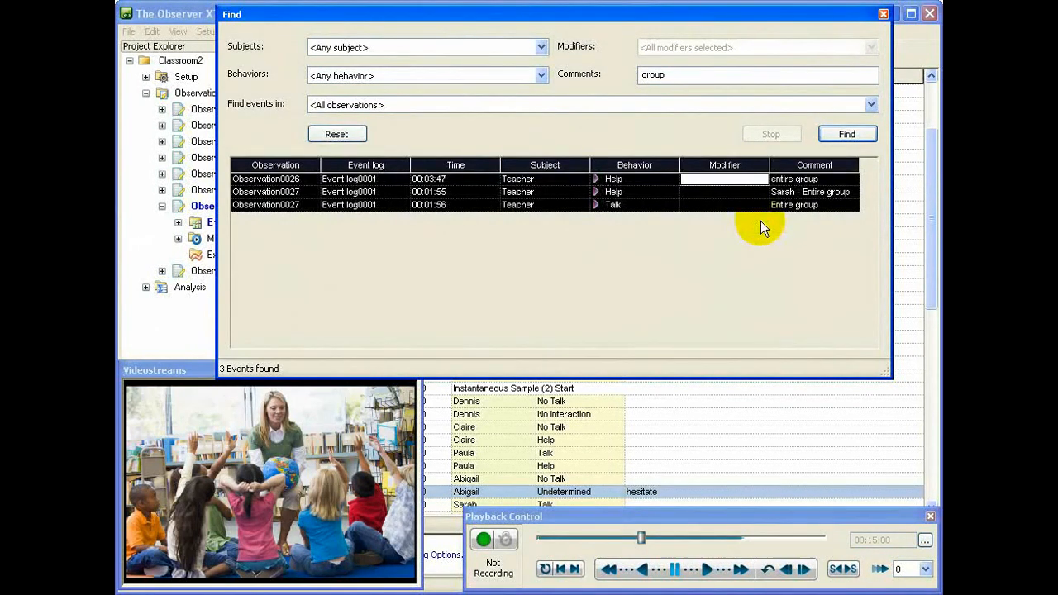
pyautogui.rightClick(745, 204)
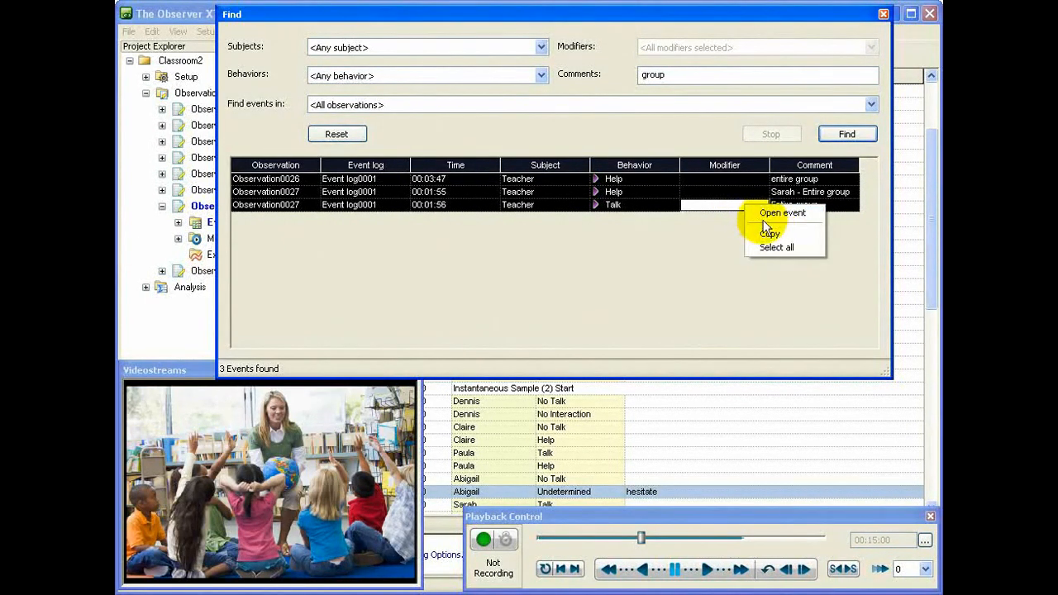